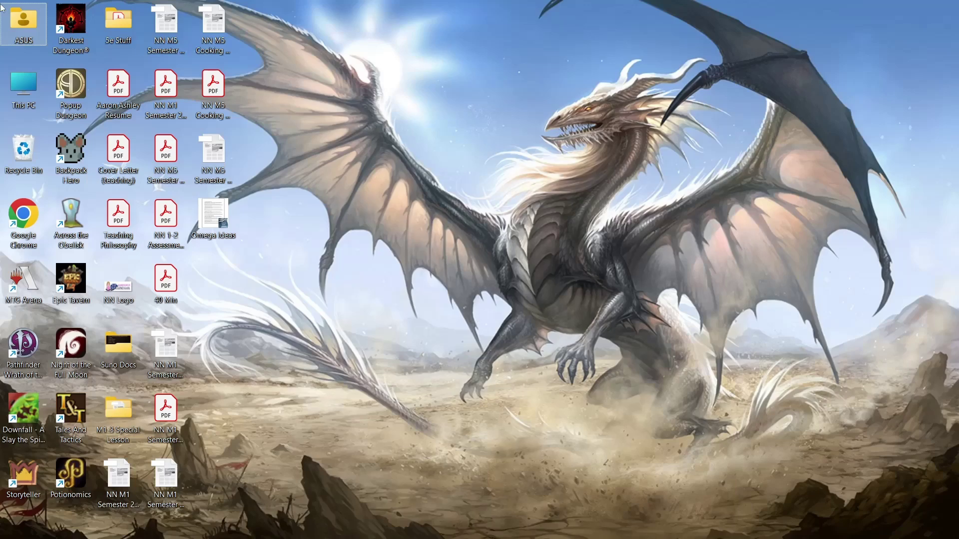
# Step: Open the Downloads folder inside the ASUS user folder and review the song and image files prepared for the video
pyautogui.doubleClick(3, 7)
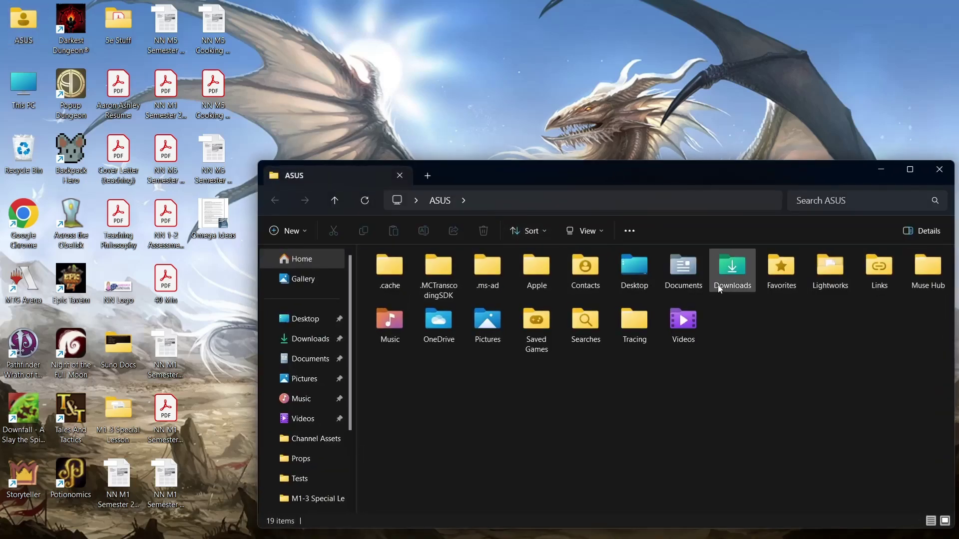
pyautogui.doubleClick(719, 286)
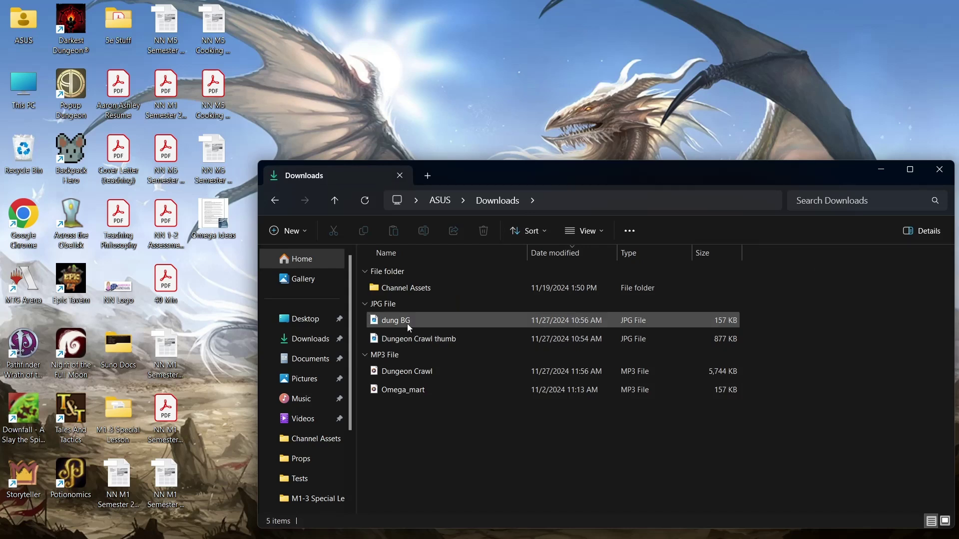
pyautogui.moveTo(407, 324)
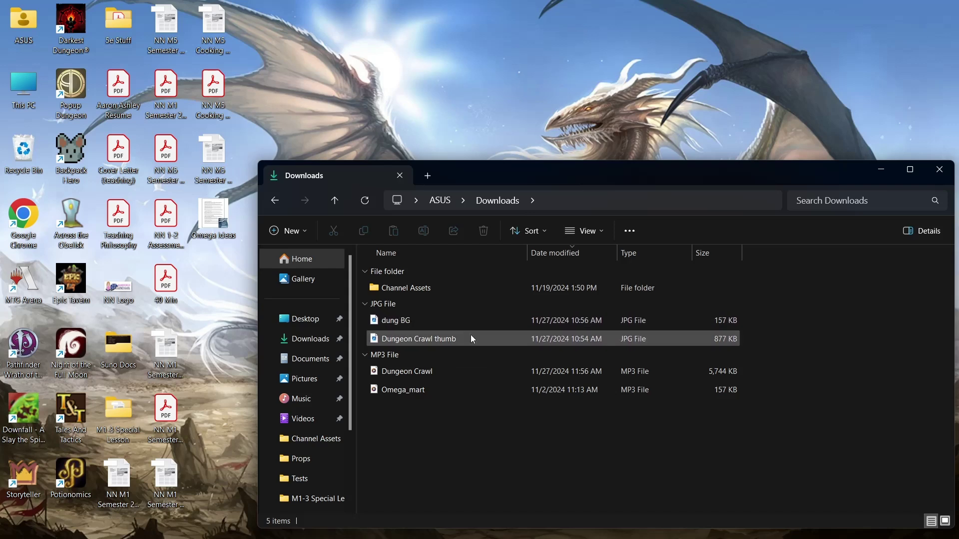
# Step: Put the file window away, switch to the Specterr music visualizer page in Chrome and sign in
pyautogui.click(881, 172)
pyautogui.hotkey('alt', 'Tab')
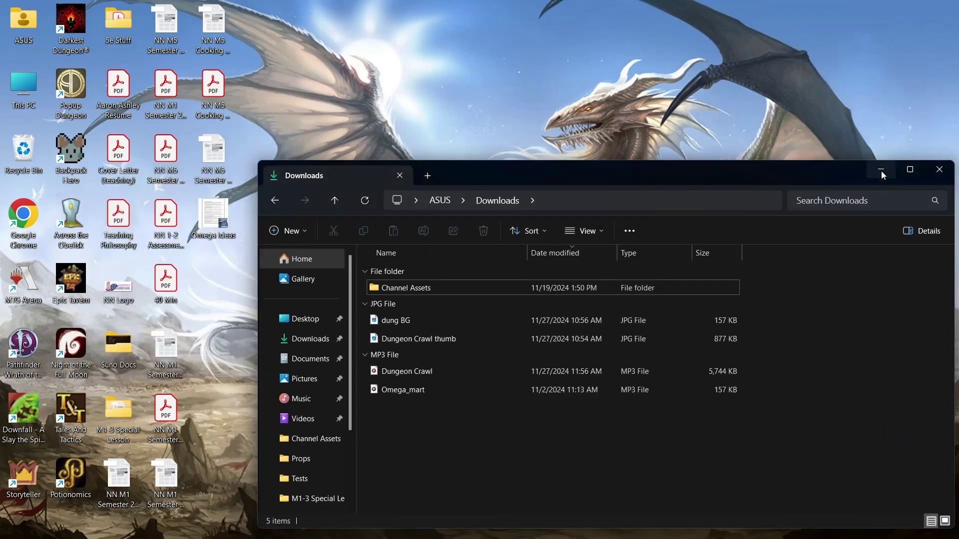
pyautogui.hotkey('alt', 'Tab')
pyautogui.click(838, 190)
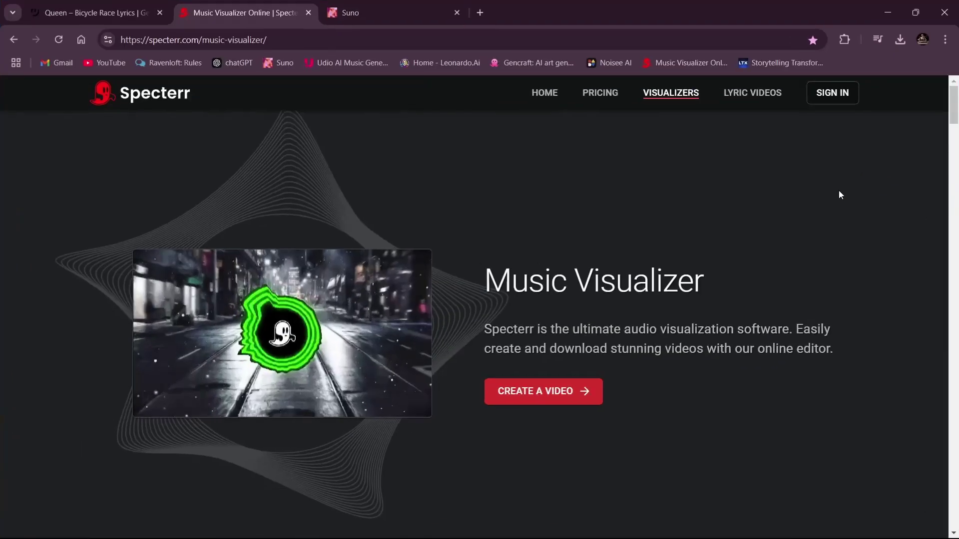
pyautogui.click(836, 99)
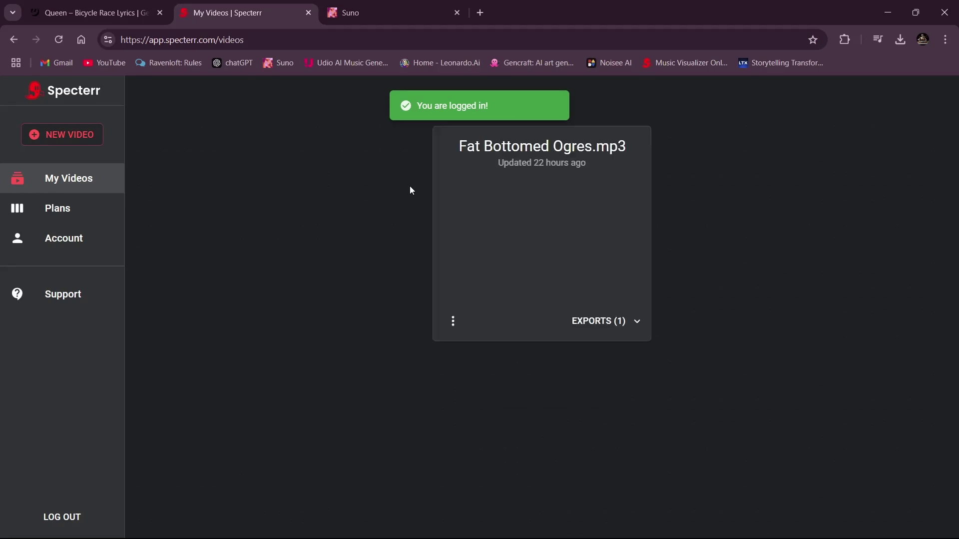
# Step: Delete the existing "Fat Bottomed Ogres.mp3" video project
pyautogui.click(453, 321)
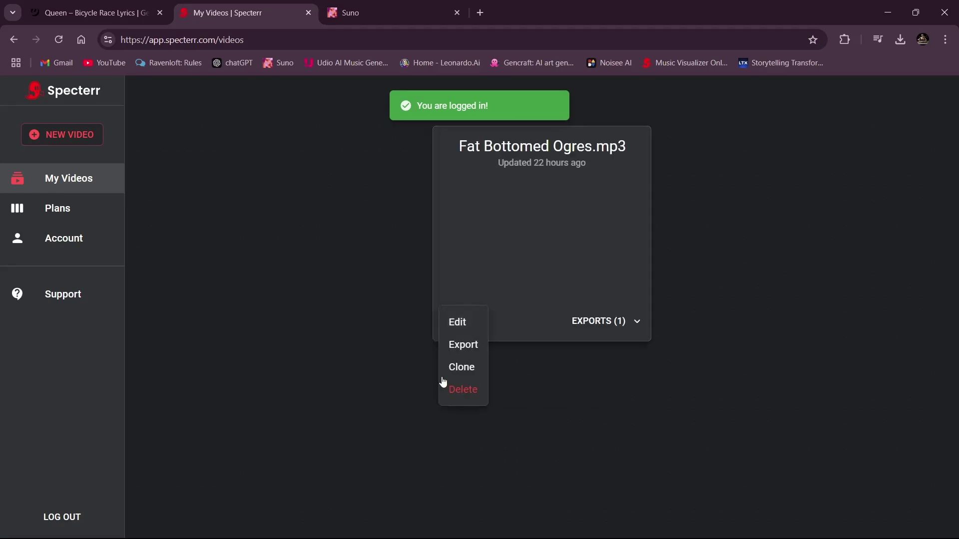
pyautogui.click(455, 391)
pyautogui.click(581, 423)
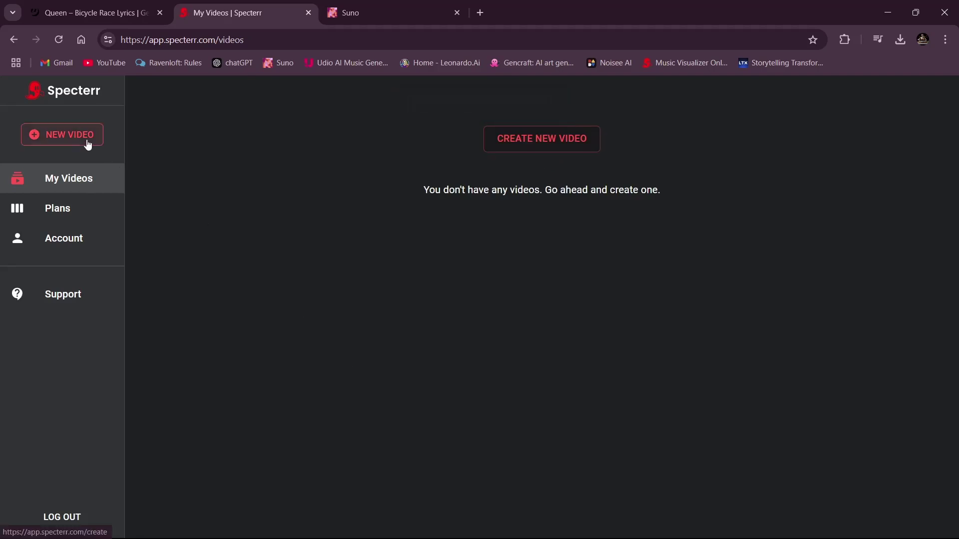
# Step: Create a new video based on the Ultrafeel preset
pyautogui.click(57, 141)
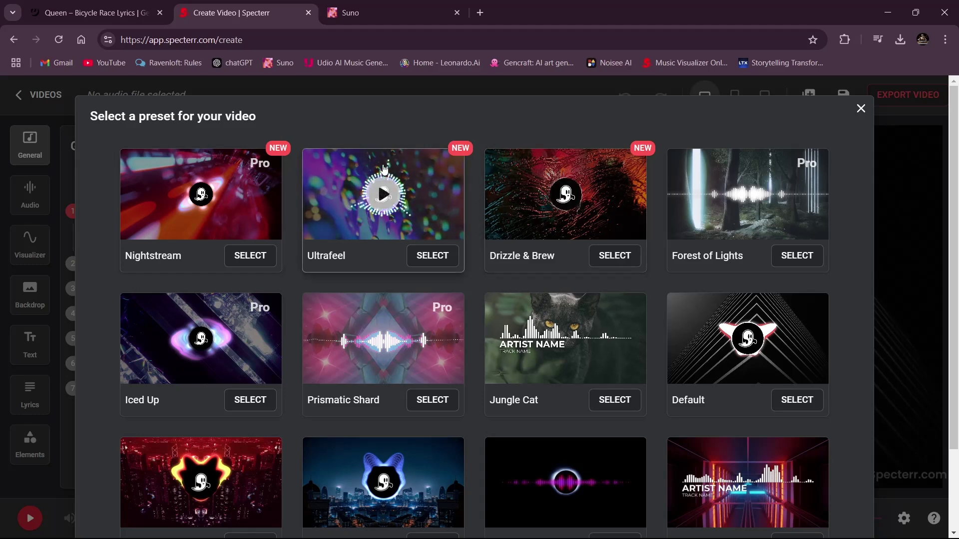
pyautogui.click(438, 255)
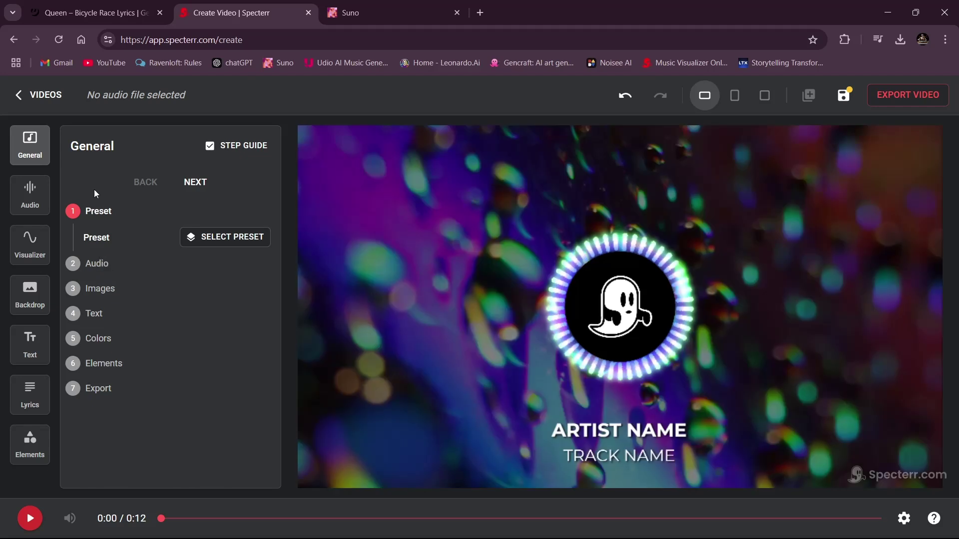
# Step: Upload the Dungeon Crawl MP3 from Downloads as the video's audio
pyautogui.click(92, 264)
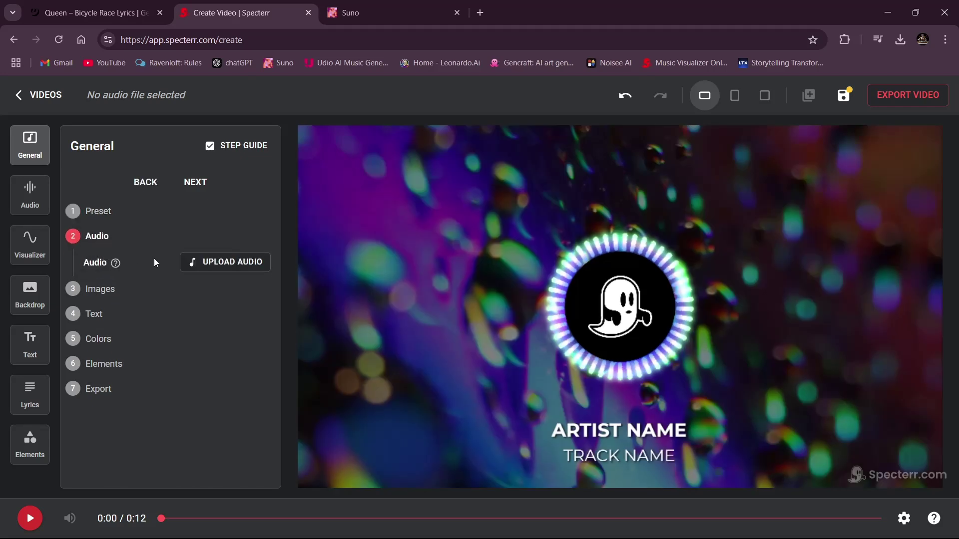
pyautogui.click(207, 262)
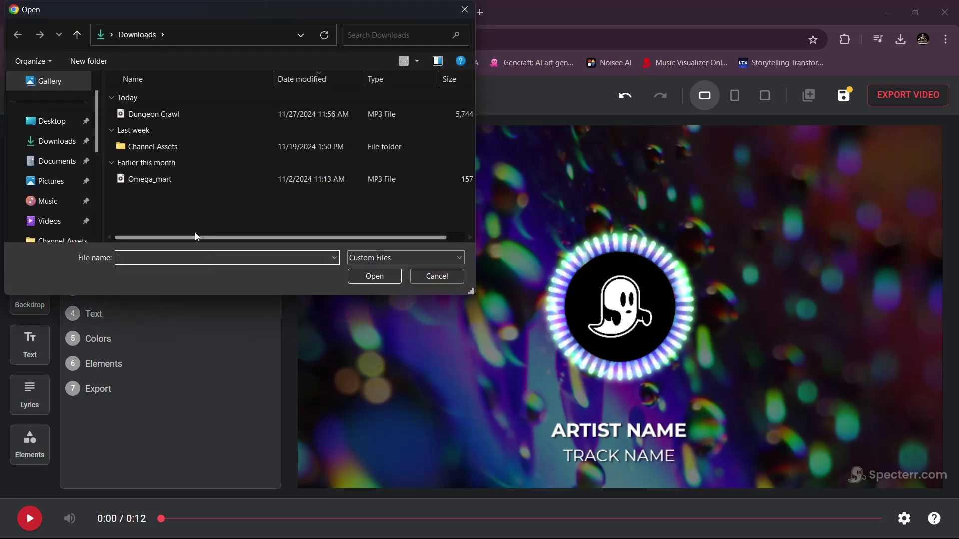
pyautogui.click(200, 114)
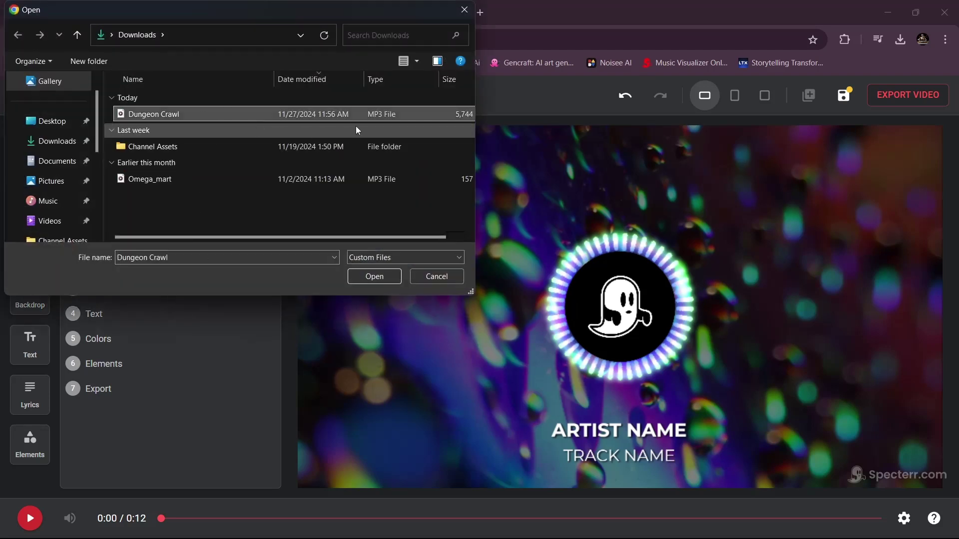
pyautogui.press('Return')
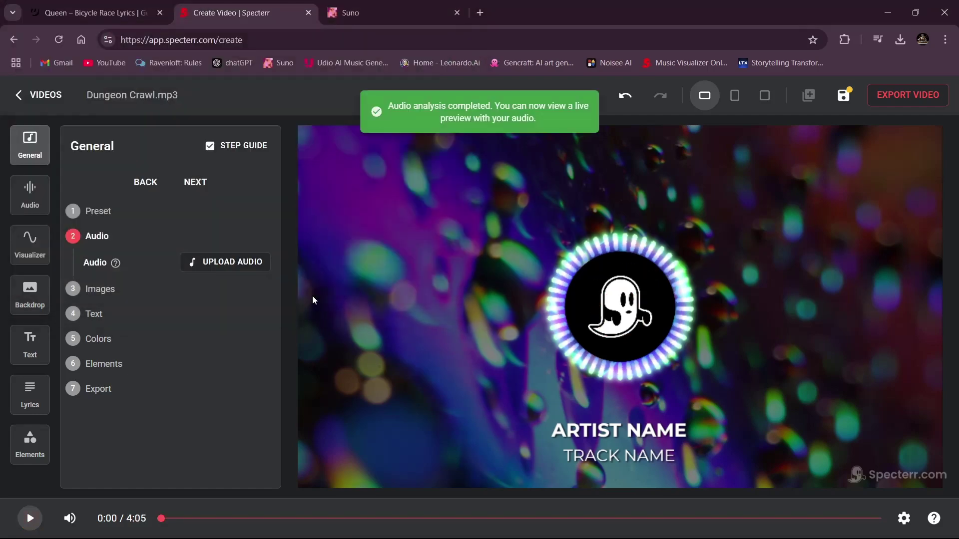
# Step: Upload the "dung BG" image from Downloads as the video's background and save it with the default crop
pyautogui.click(100, 288)
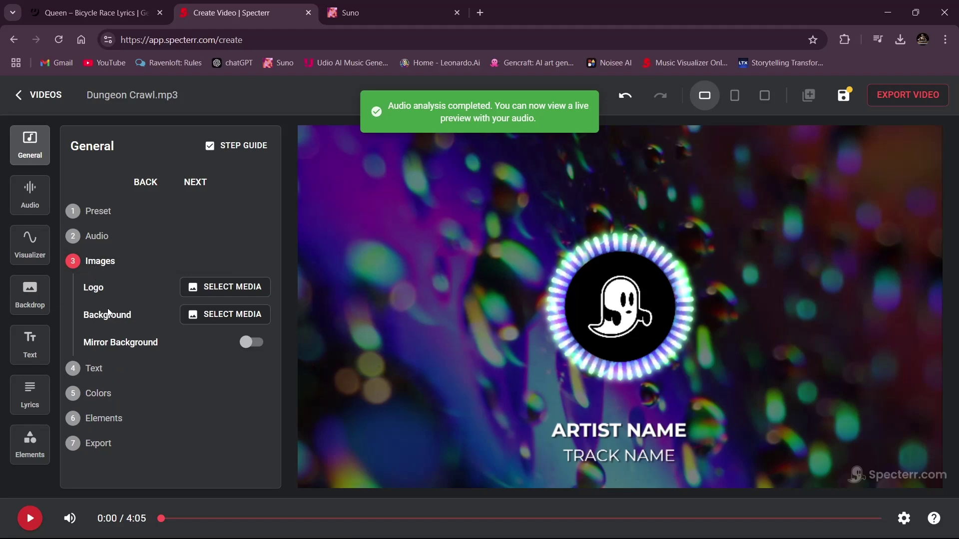
pyautogui.click(199, 315)
pyautogui.click(496, 241)
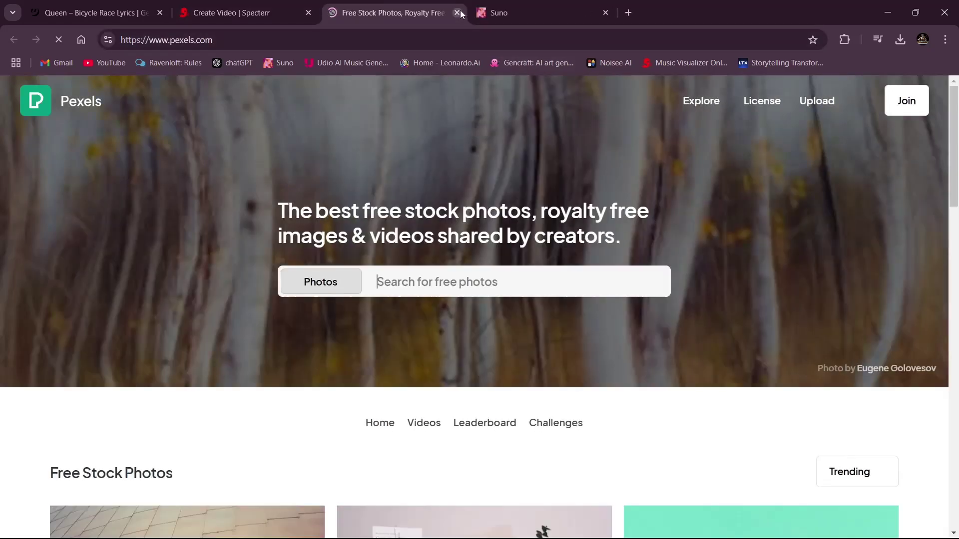
pyautogui.click(457, 12)
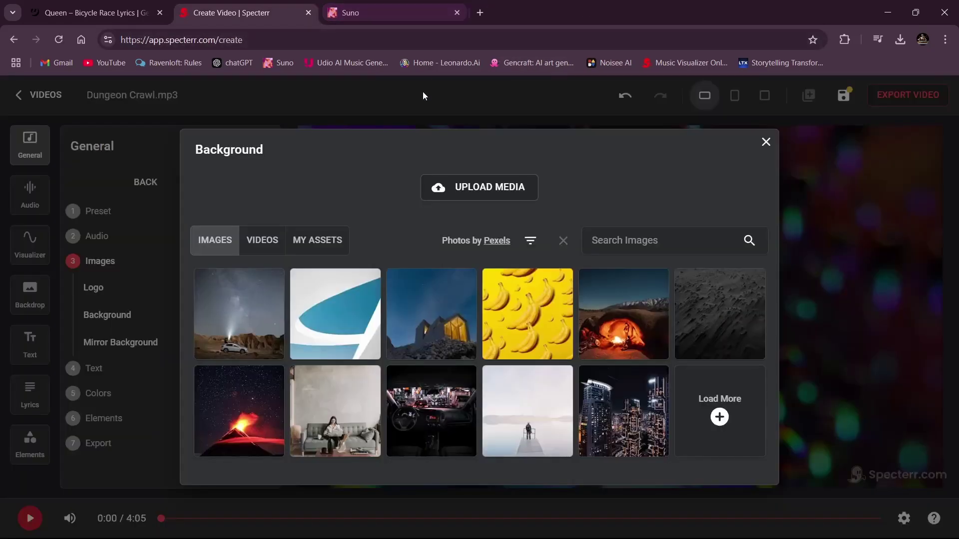
pyautogui.click(466, 187)
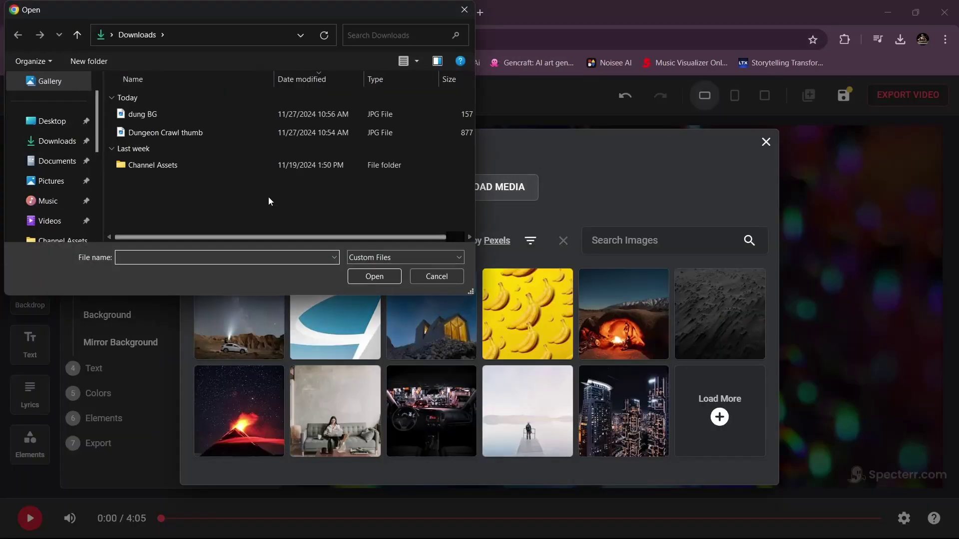
pyautogui.click(147, 113)
pyautogui.click(387, 277)
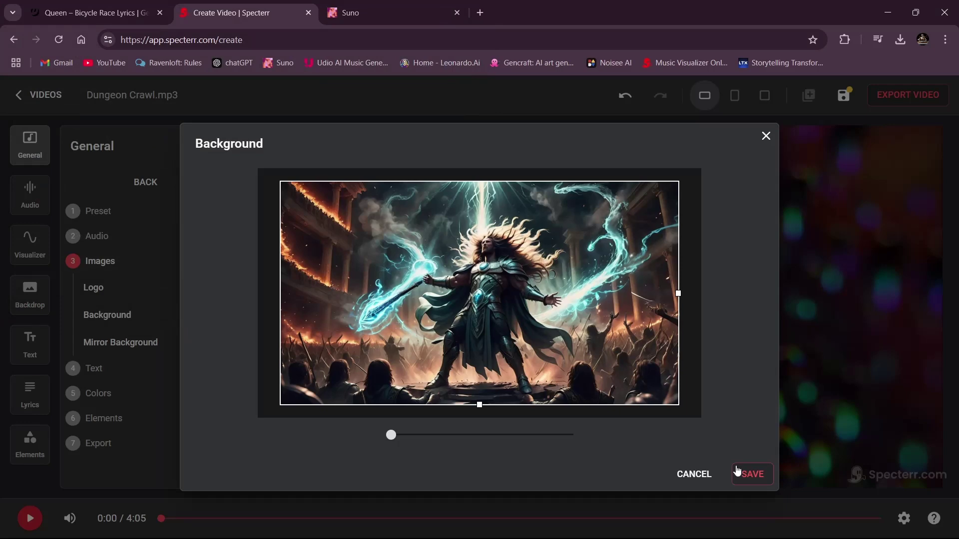
pyautogui.click(741, 470)
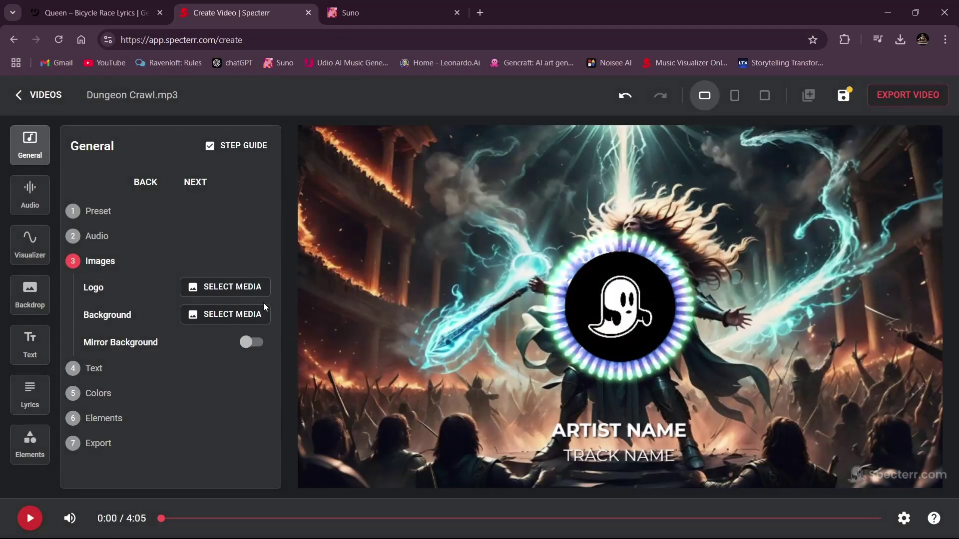
# Step: Upload "Steam music logo" from the Channel Assets folder as the video's logo and save it with the default crop
pyautogui.click(218, 286)
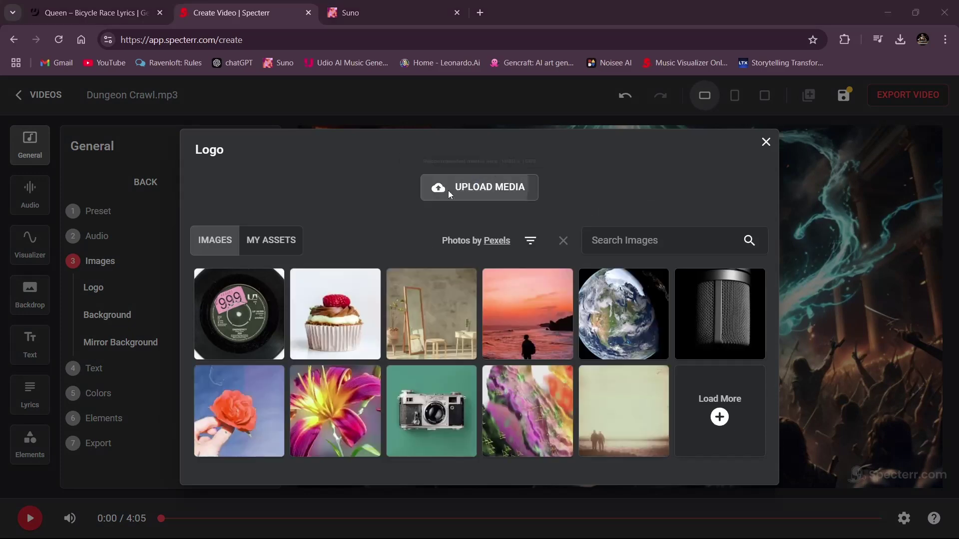
pyautogui.click(449, 194)
pyautogui.doubleClick(188, 171)
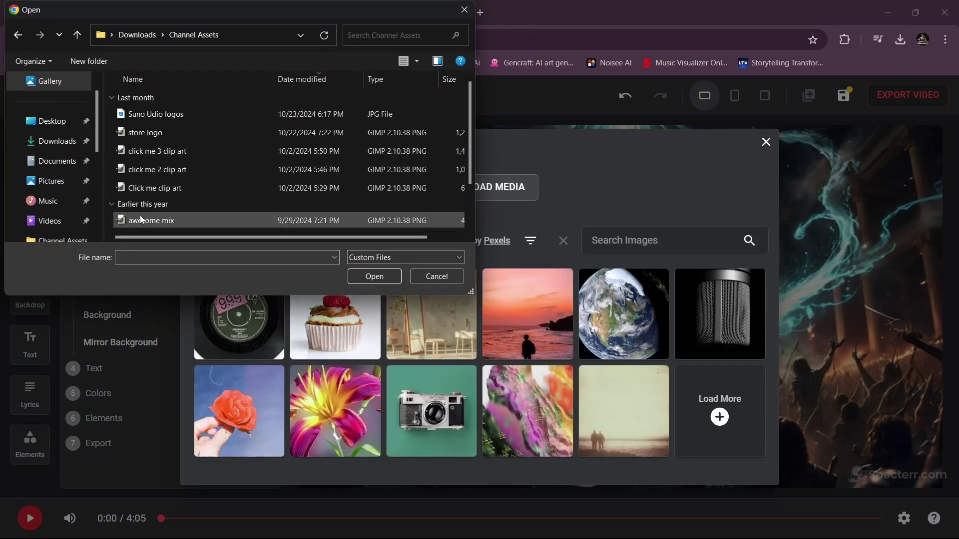
pyautogui.scroll(-1, 145, 214)
pyautogui.click(149, 224)
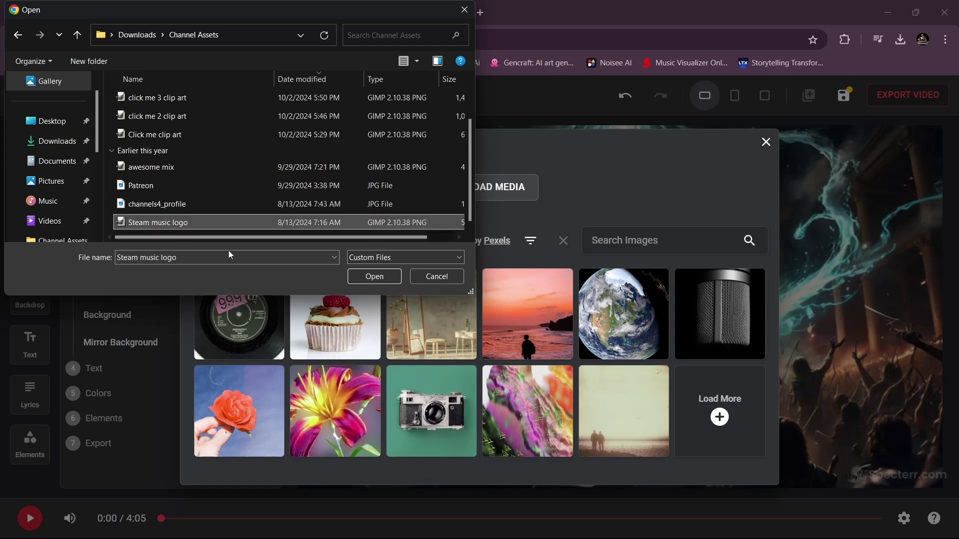
pyautogui.click(378, 277)
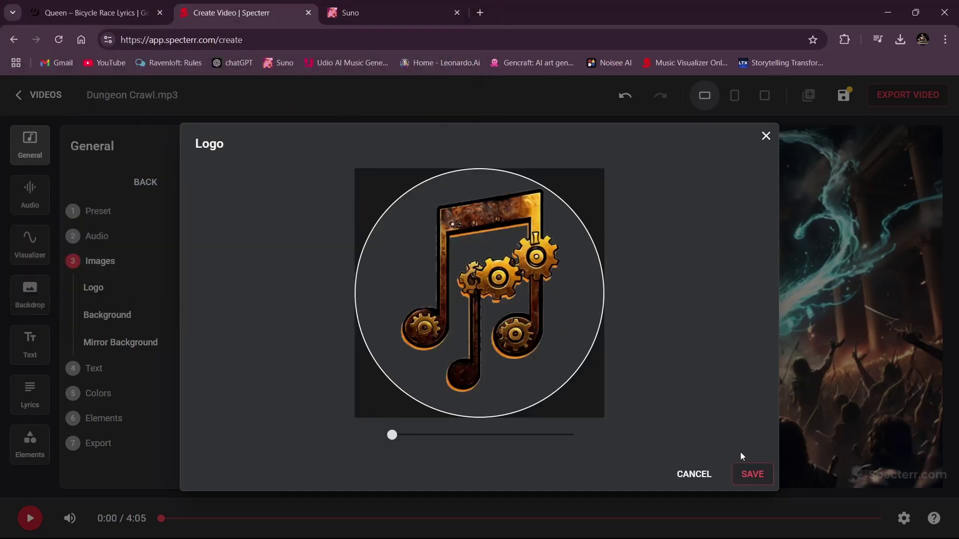
pyautogui.click(751, 470)
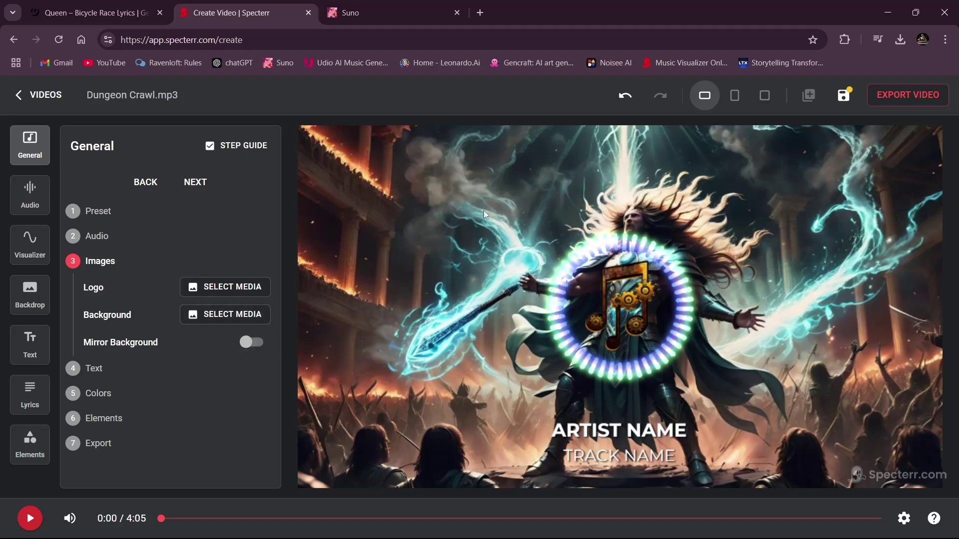
# Step: Show the visualizer's color layers and preview a few seconds of the video with the audio
pyautogui.click(30, 240)
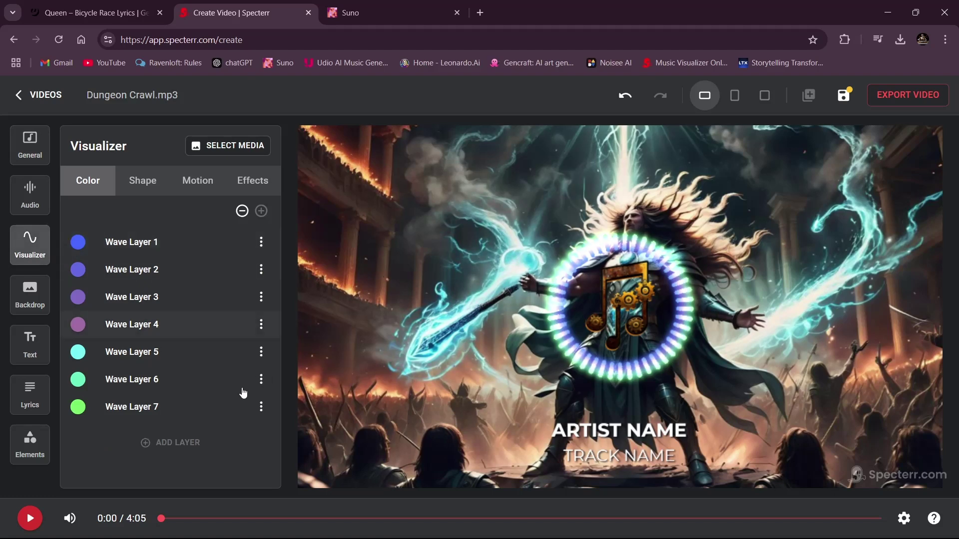
pyautogui.click(30, 518)
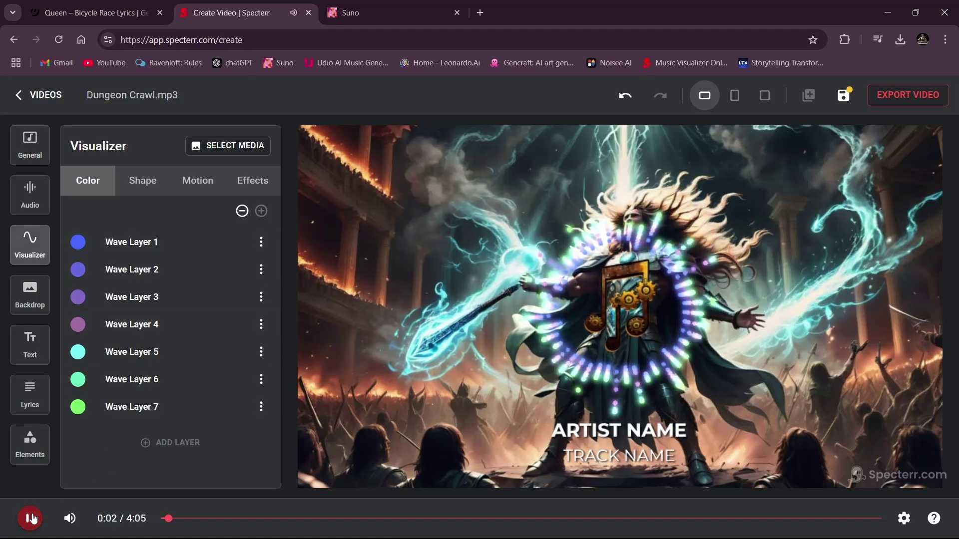
pyautogui.click(31, 519)
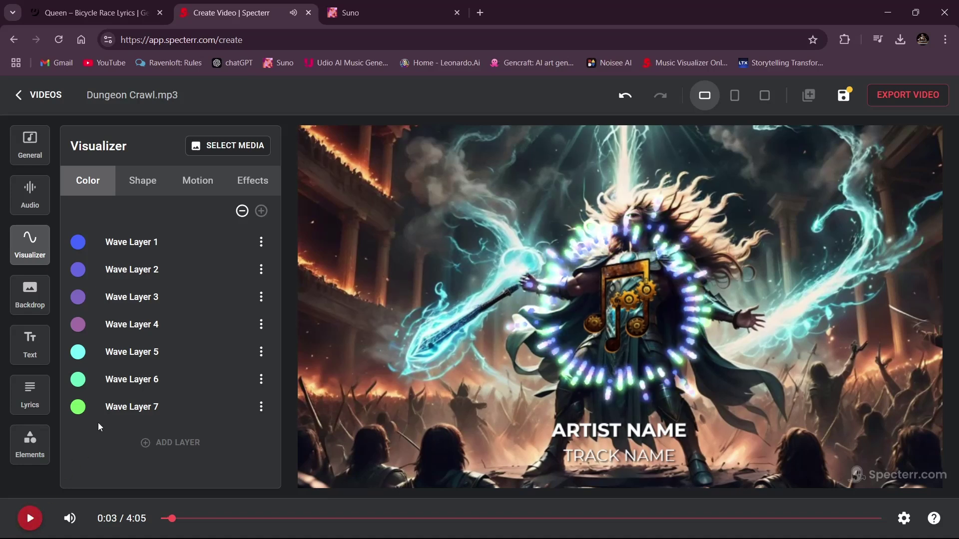
# Step: Set the visualizer shape's diameter to 25 and its reflection to 4-Way
pyautogui.click(134, 189)
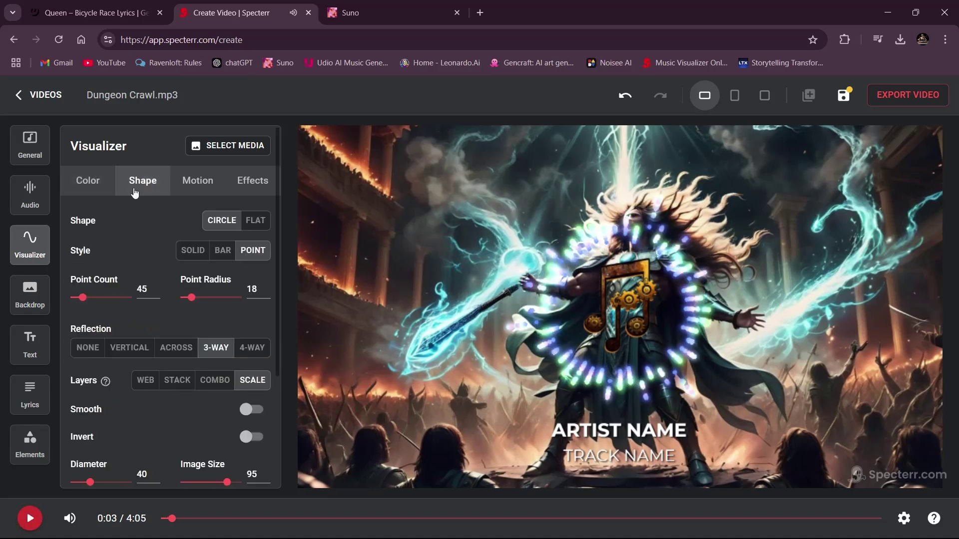
pyautogui.scroll(-3, 101, 284)
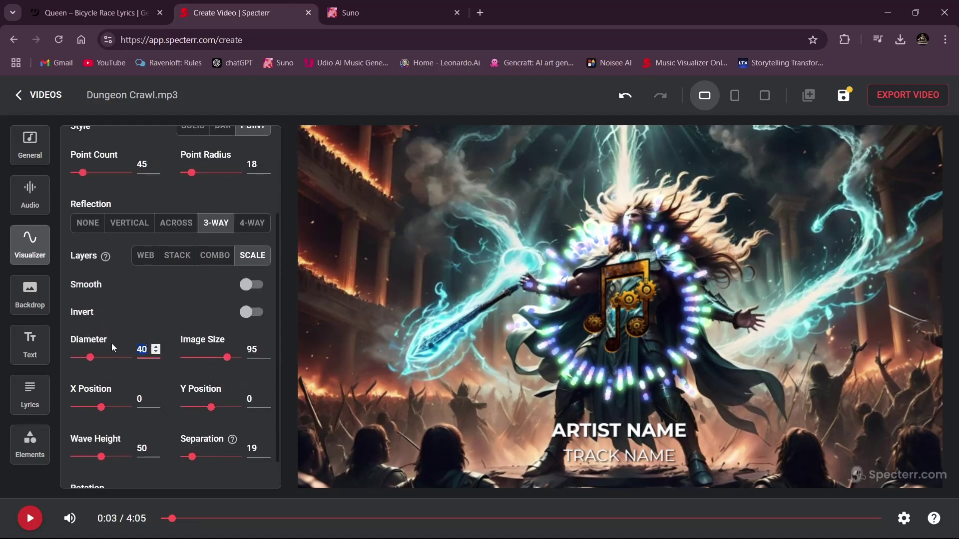
pyautogui.write('25')
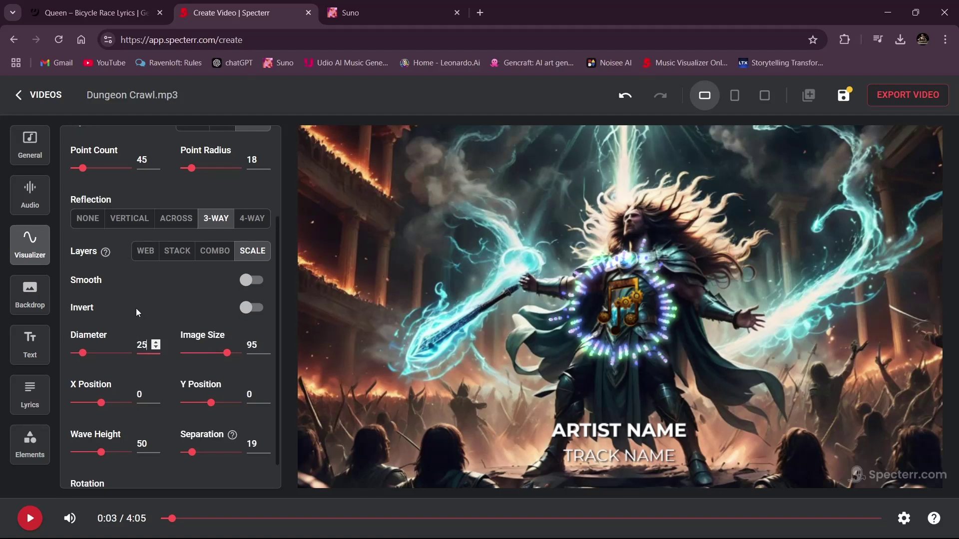
pyautogui.scroll(-1, 137, 309)
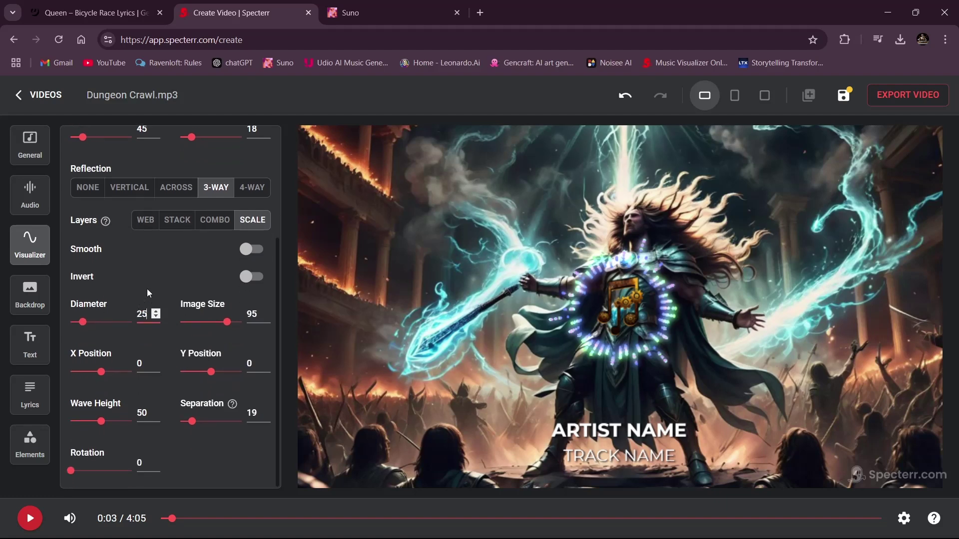
pyautogui.click(252, 187)
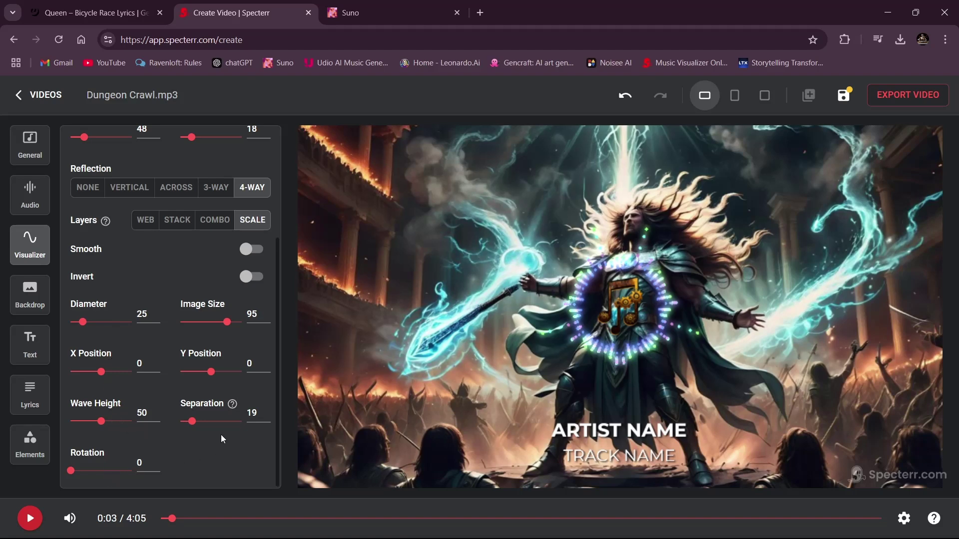
# Step: Set the visualizer's motion shake to Medium and its bounce to 20
pyautogui.scroll(3, 221, 434)
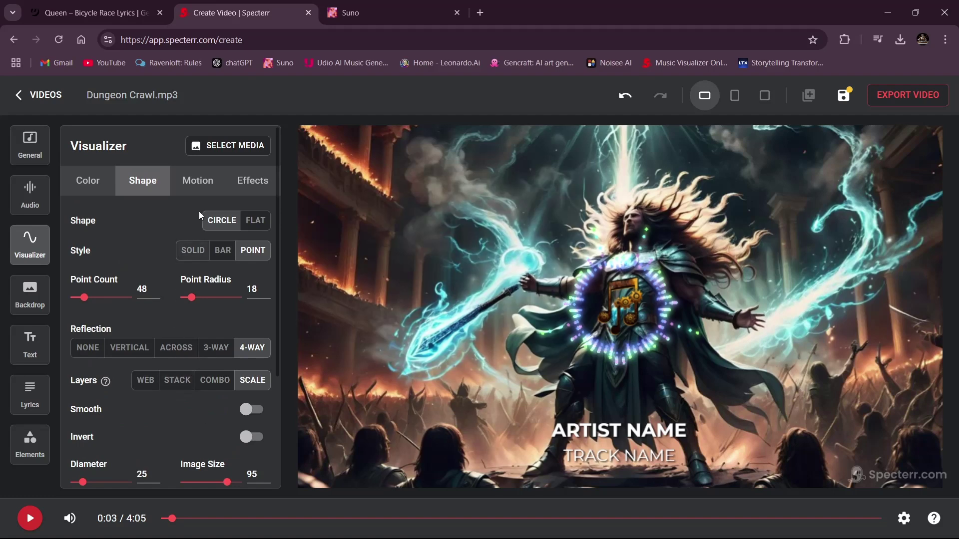
pyautogui.click(197, 185)
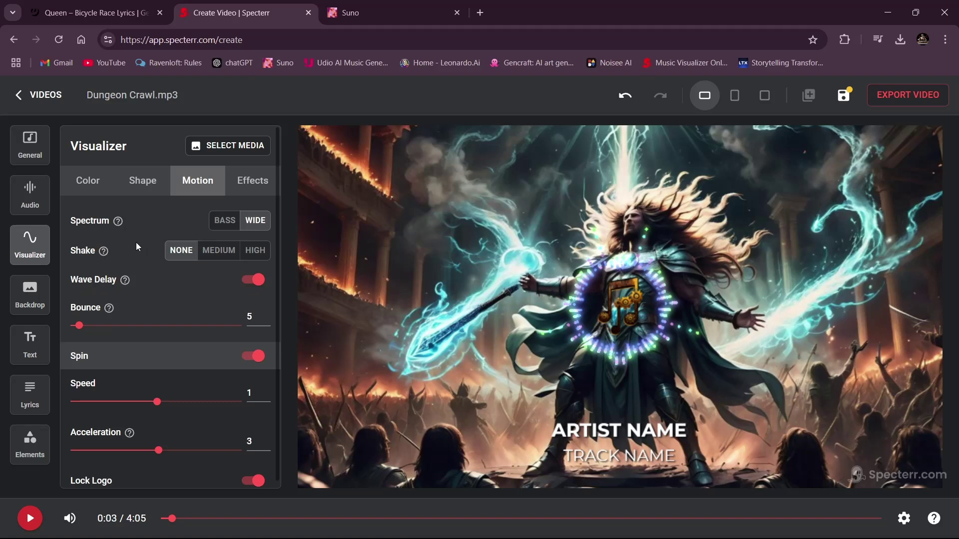
pyautogui.click(226, 251)
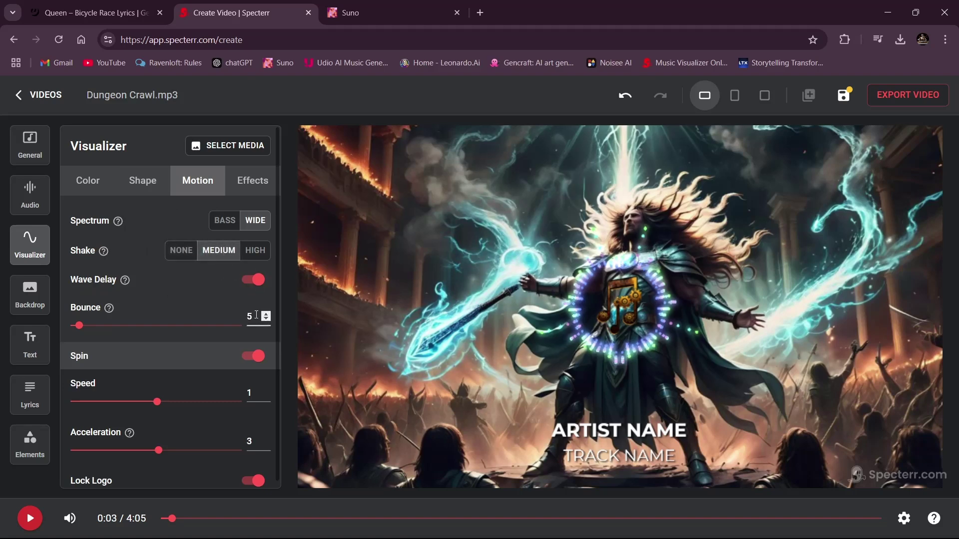
pyautogui.write('20')
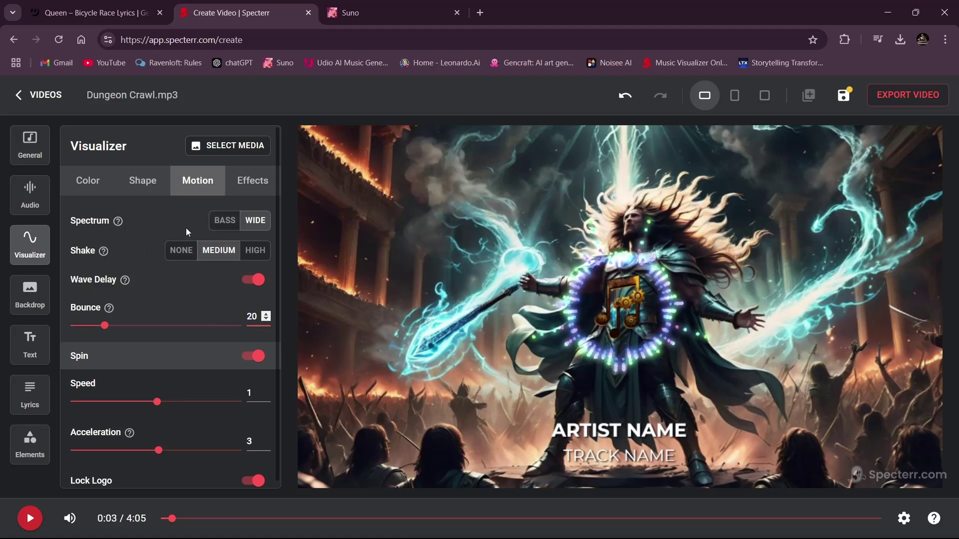
# Step: Set the visualizer's spin speed and acceleration both to 5 and preview several seconds of the video
pyautogui.scroll(-1, 150, 320)
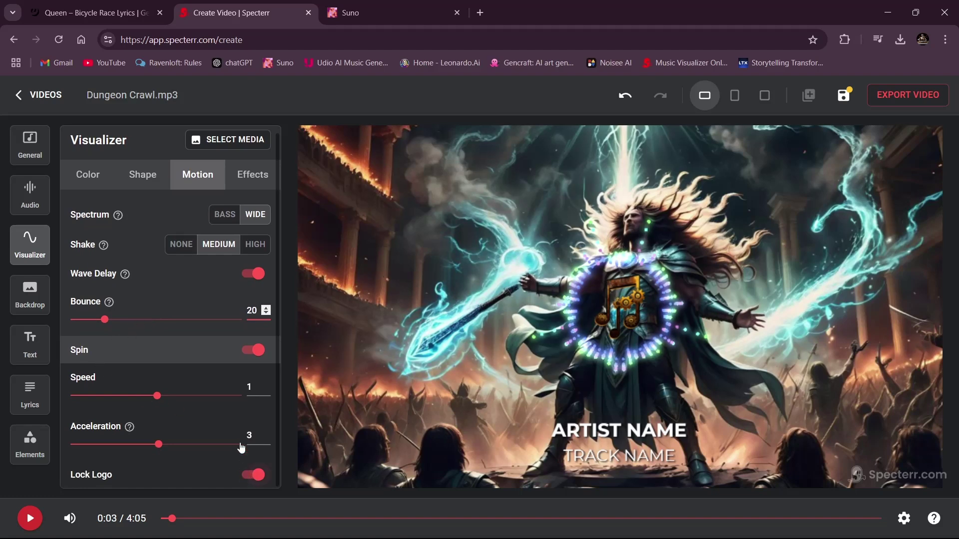
pyautogui.doubleClick(255, 389)
pyautogui.write('5')
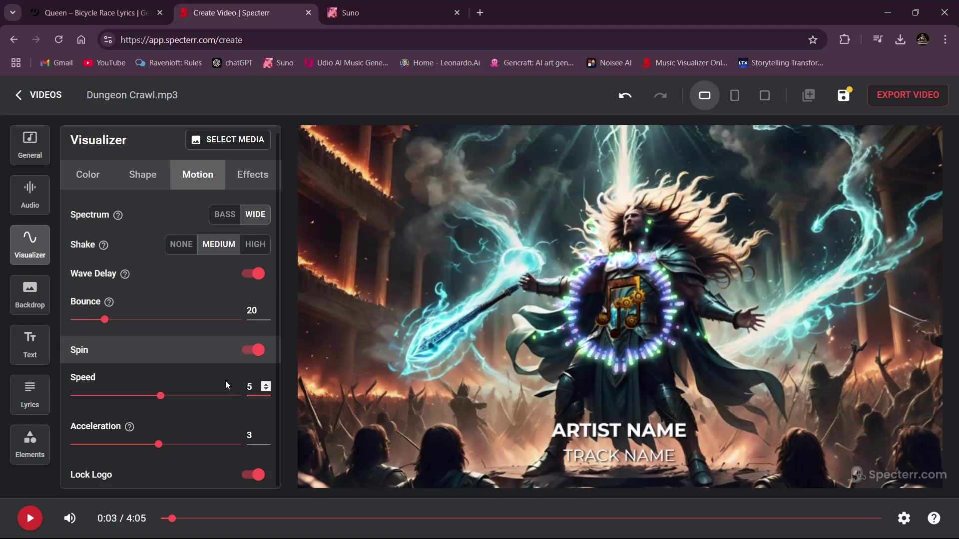
pyautogui.doubleClick(253, 431)
pyautogui.write('5')
pyautogui.click(27, 518)
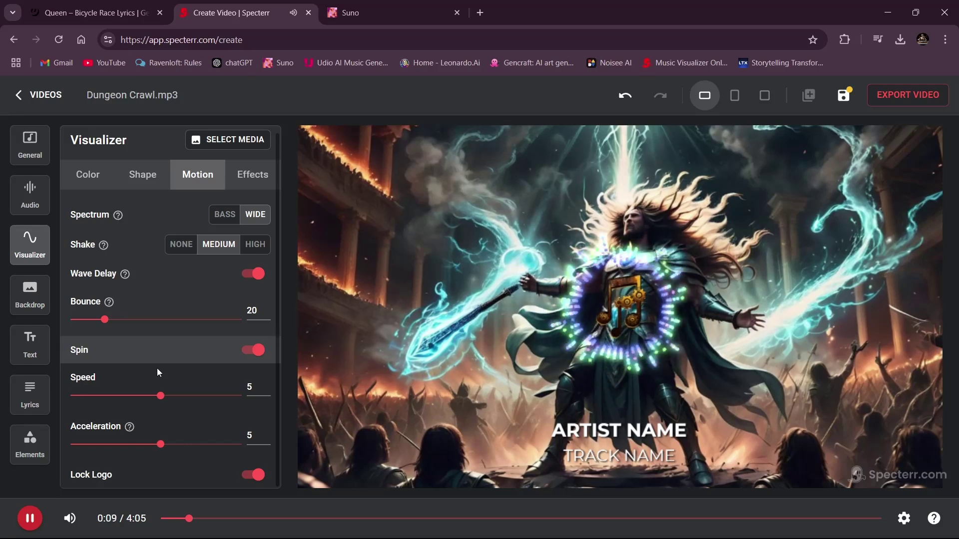
pyautogui.scroll(1, 157, 367)
pyautogui.click(26, 520)
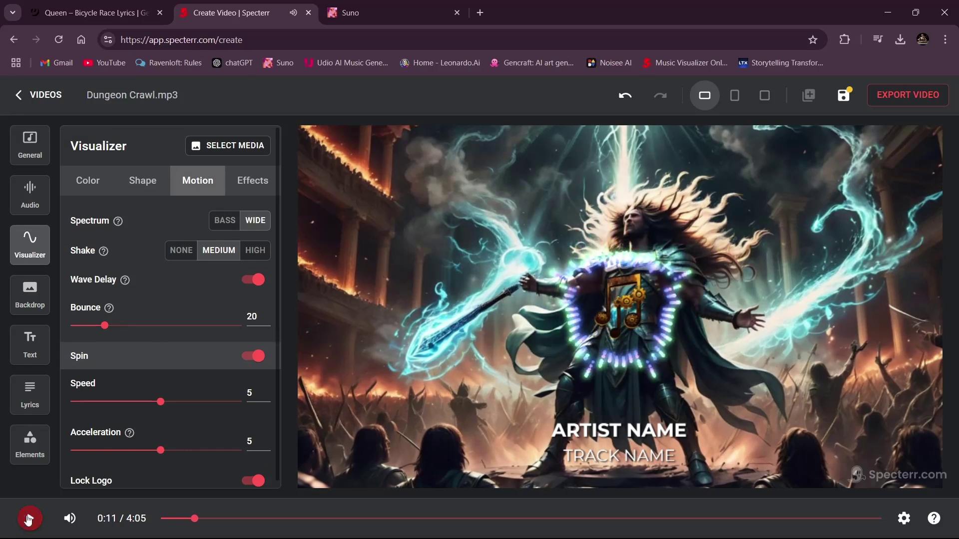
# Step: Try the shadow effect on the visualizer during a short playback preview
pyautogui.click(250, 181)
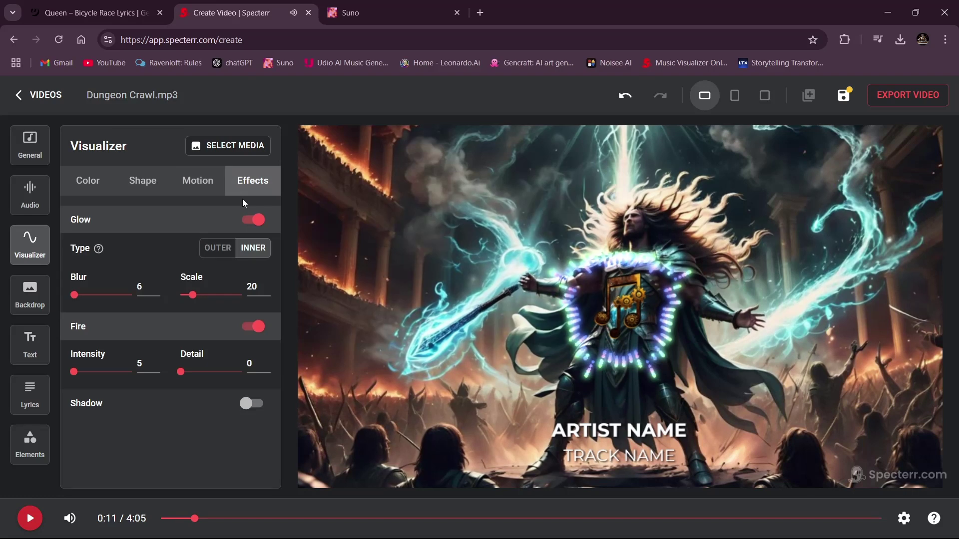
pyautogui.click(247, 405)
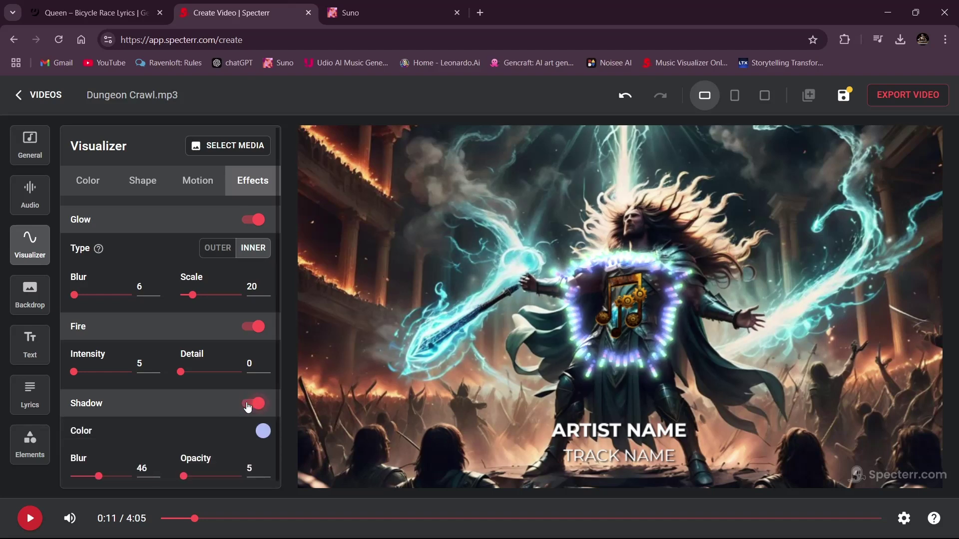
pyautogui.click(29, 518)
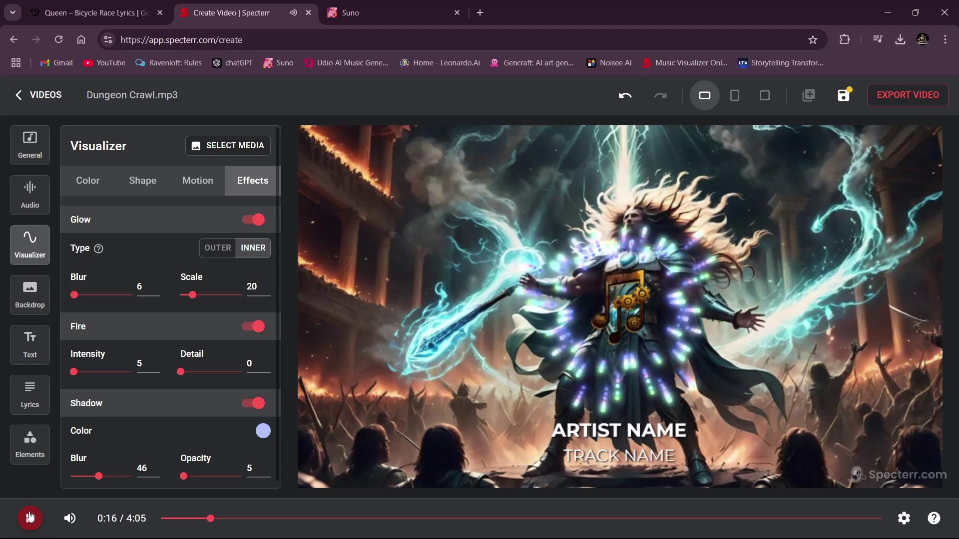
pyautogui.click(29, 517)
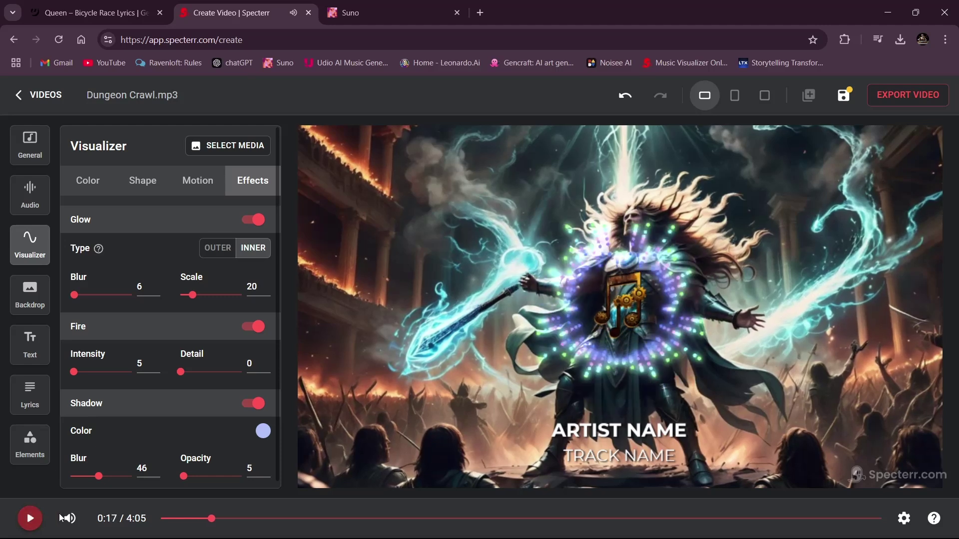
pyautogui.click(250, 404)
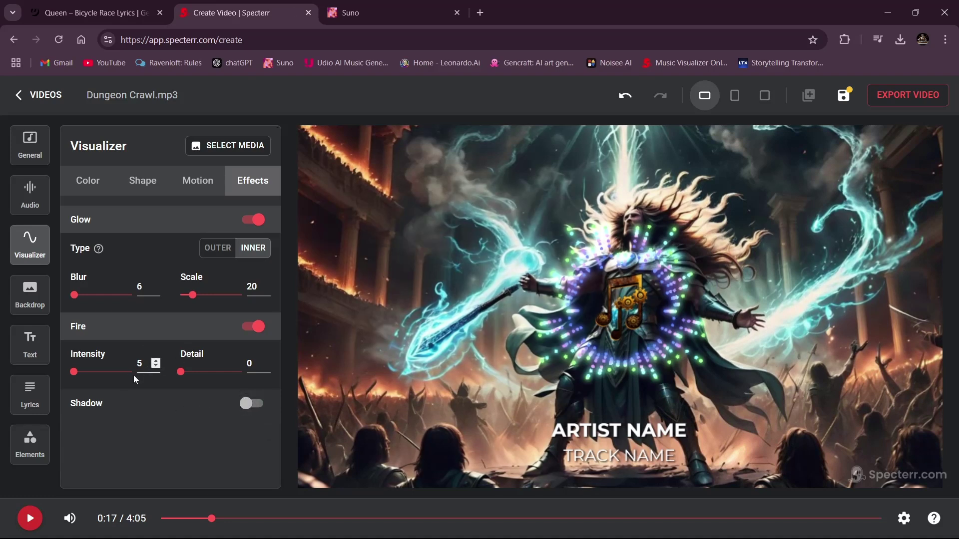
# Step: Turn on particles for the video and enable the backdrop's filter
pyautogui.click(30, 447)
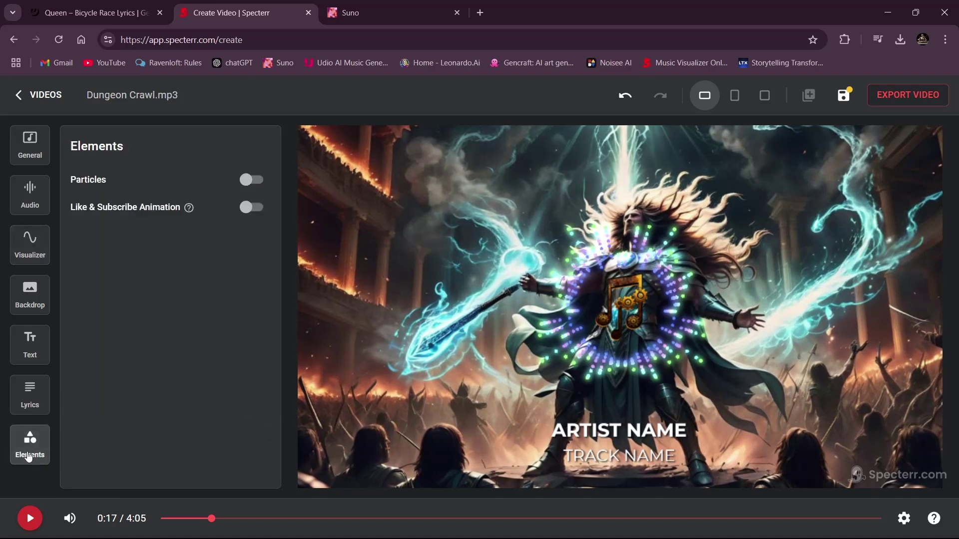
pyautogui.click(183, 186)
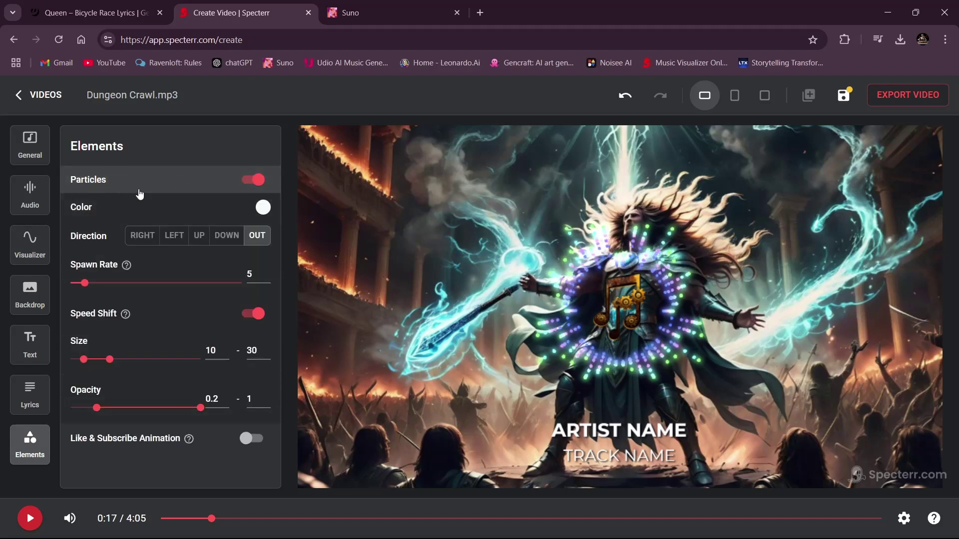
pyautogui.click(26, 289)
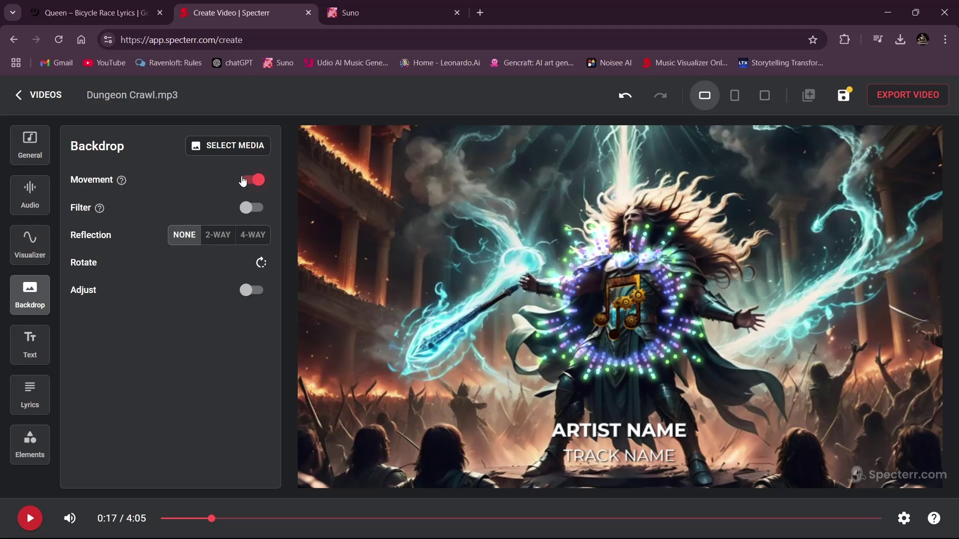
pyautogui.click(244, 209)
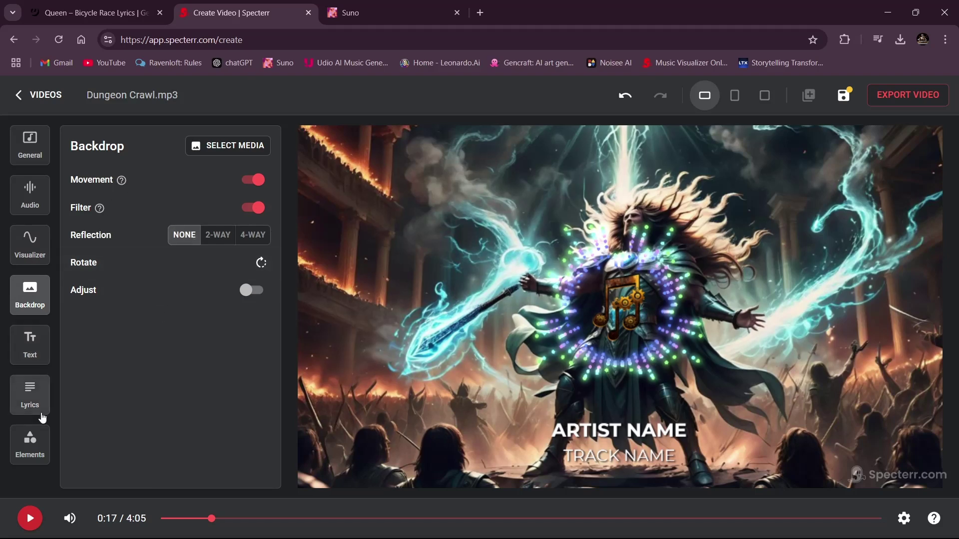
# Step: Set the particles' spawn rate to 15 and start playback to preview them
pyautogui.click(33, 450)
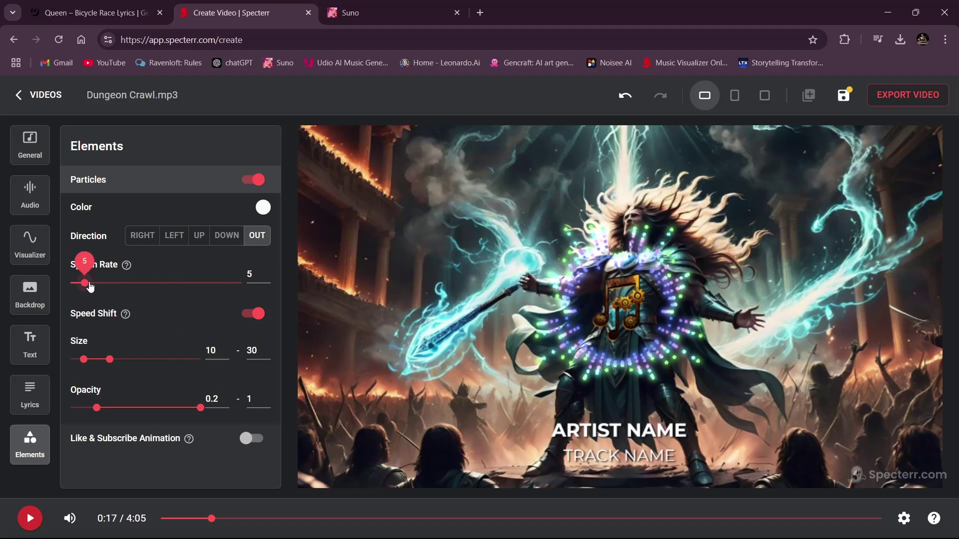
pyautogui.moveTo(112, 286); pyautogui.dragTo(120, 286)
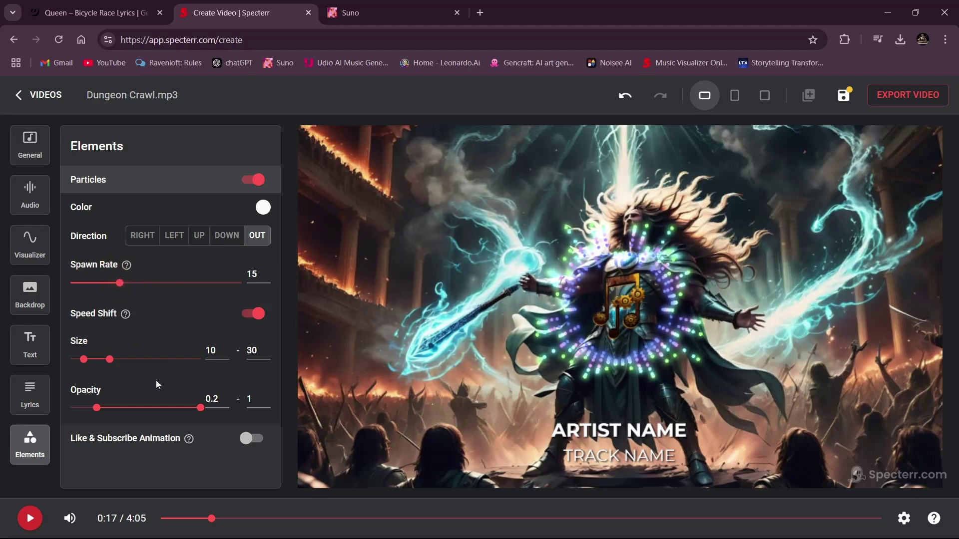
pyautogui.click(31, 521)
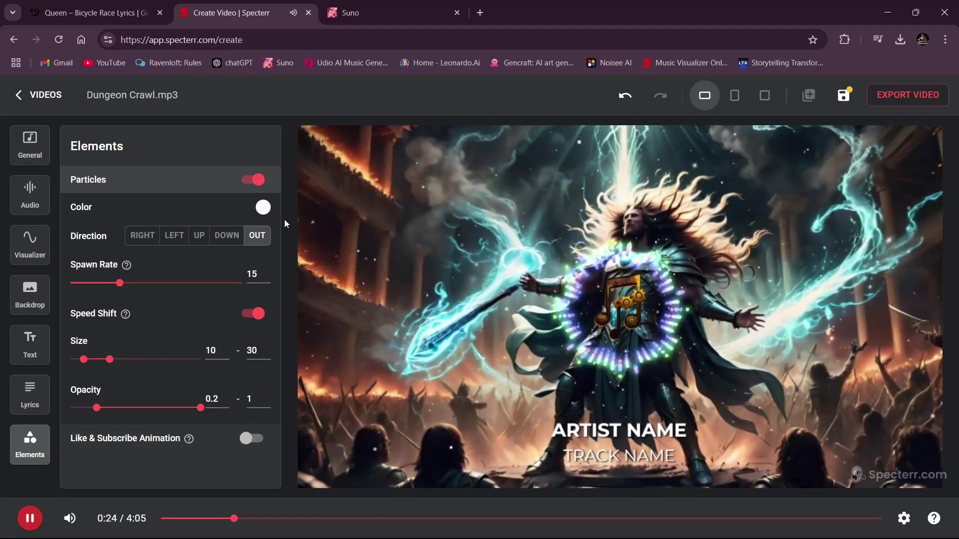
# Step: Change the particles' color to light blue 6ECFE0 and pause the preview
pyautogui.click(262, 208)
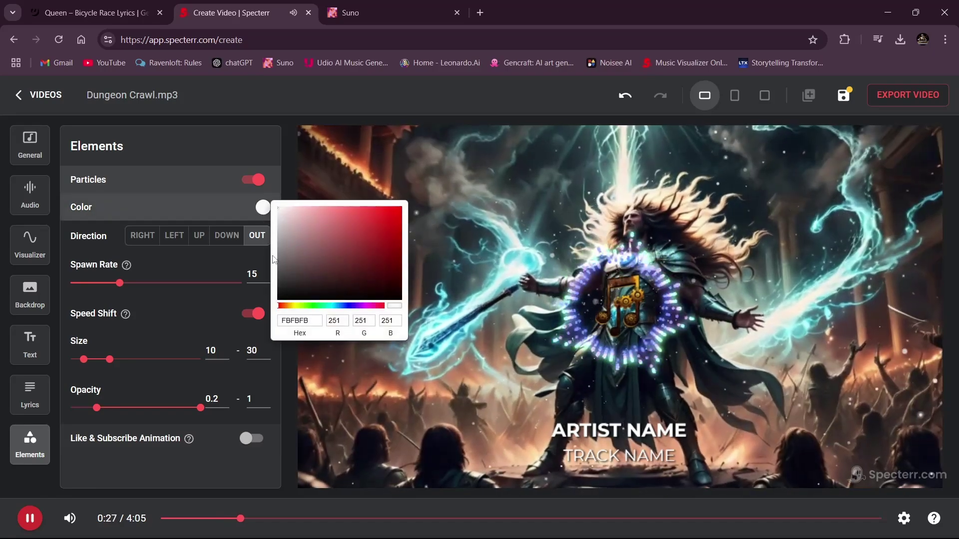
pyautogui.click(333, 305)
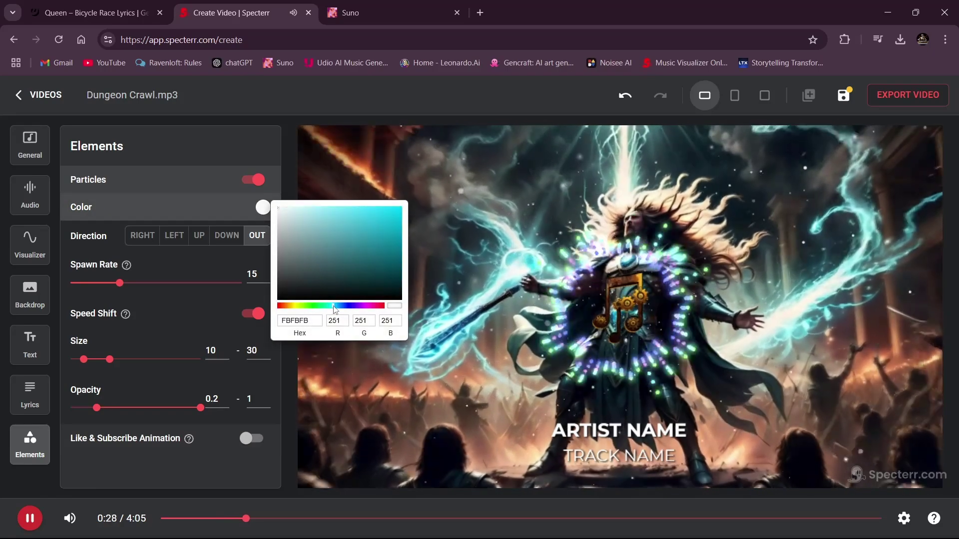
pyautogui.click(341, 217)
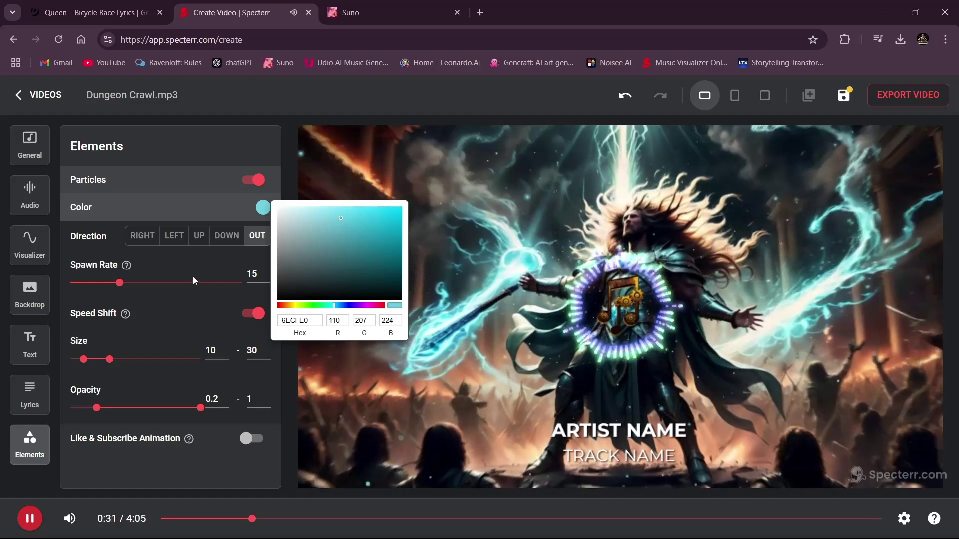
pyautogui.click(198, 316)
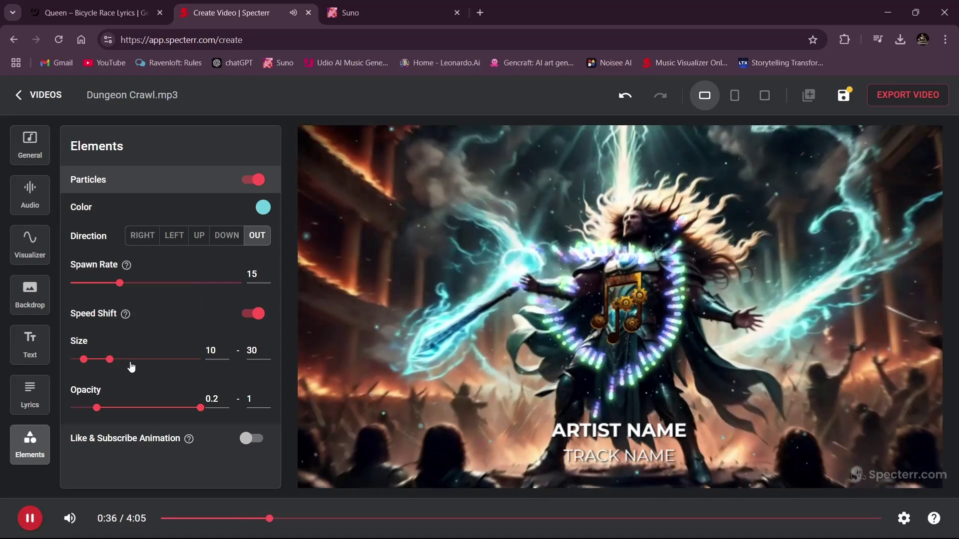
pyautogui.click(30, 518)
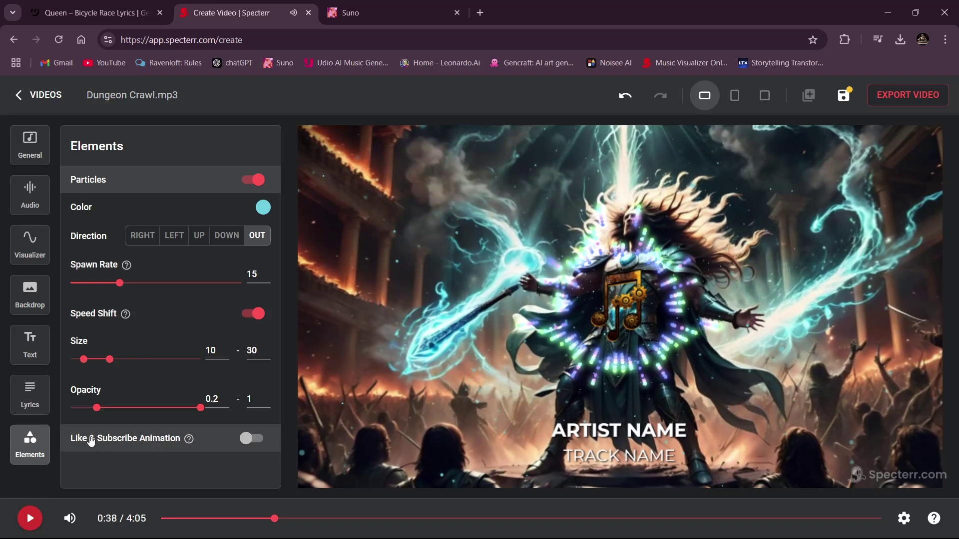
# Step: Enable the Like & Subscribe animation and return the playhead to the start of the video
pyautogui.click(248, 438)
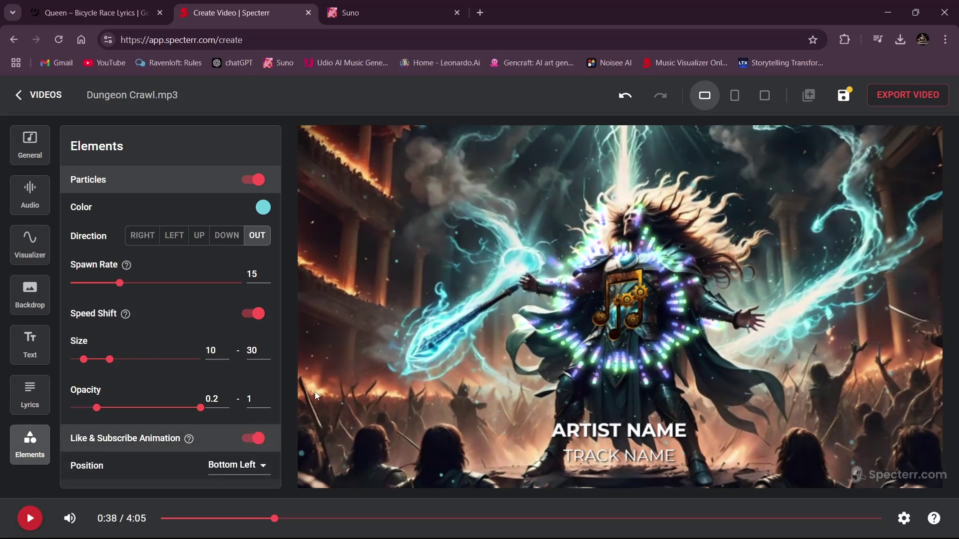
pyautogui.click(269, 519)
pyautogui.moveTo(268, 521); pyautogui.dragTo(161, 519)
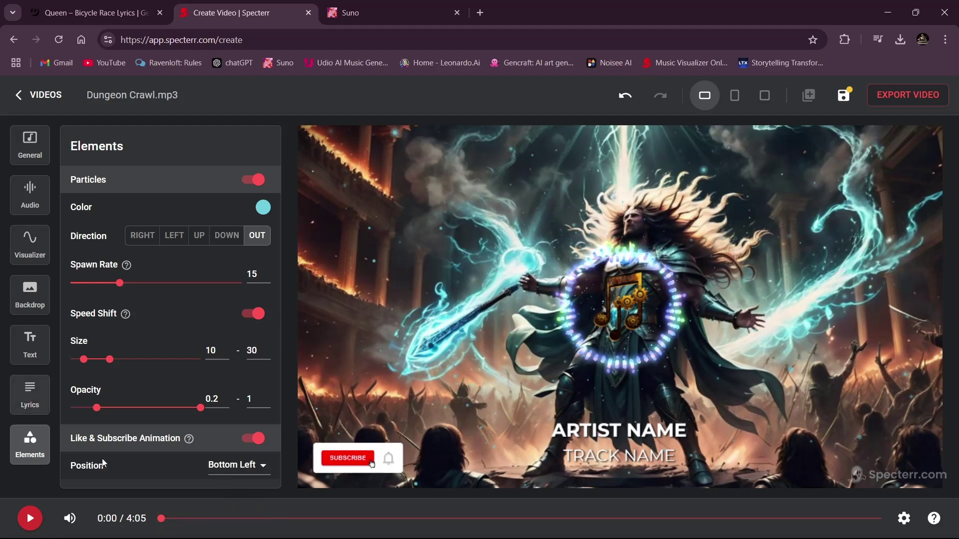
# Step: Replace the artist name placeholder text with "Dungeon Crawl"
pyautogui.click(29, 348)
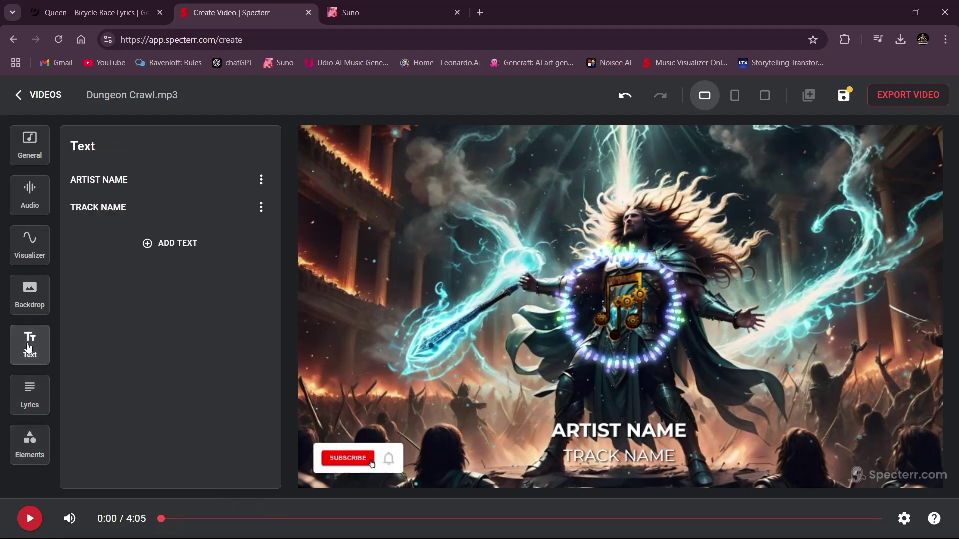
pyautogui.click(128, 180)
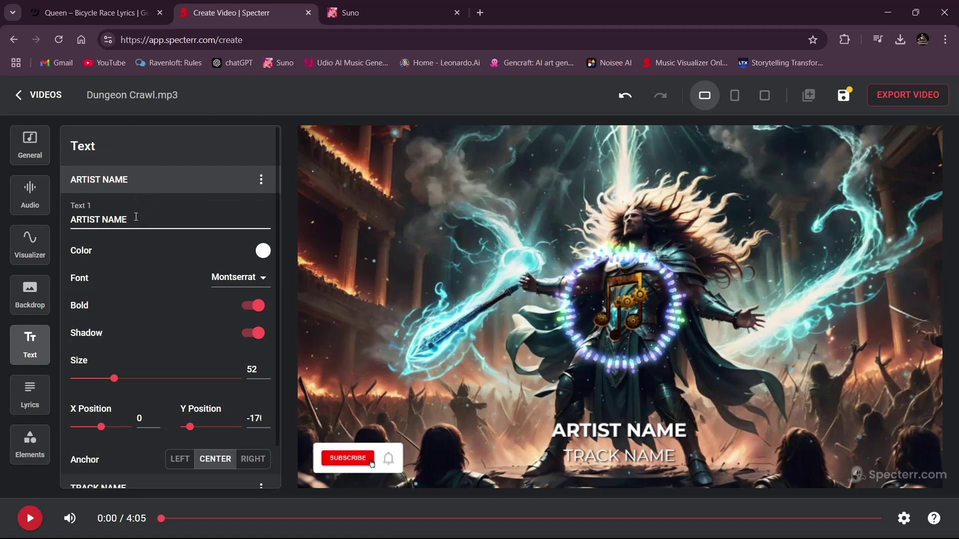
pyautogui.click(208, 222)
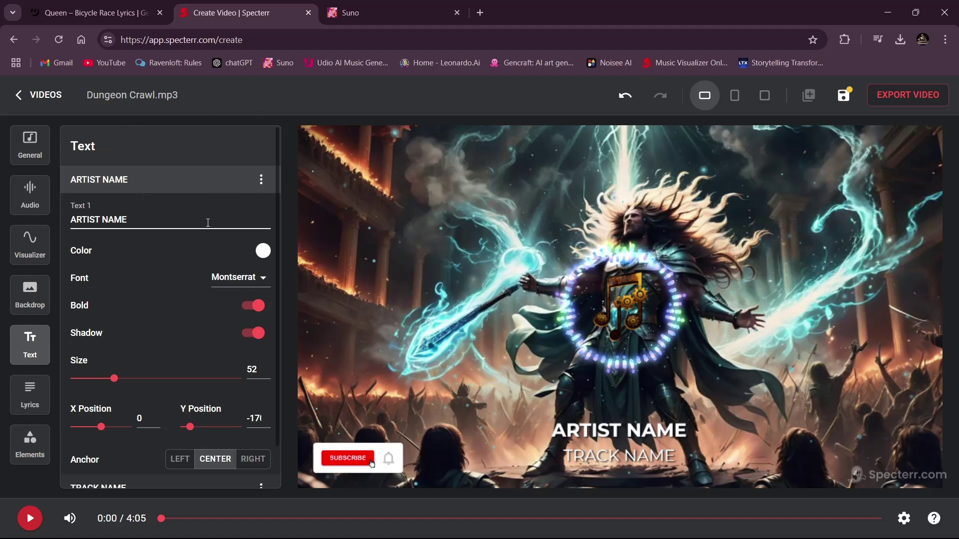
pyautogui.tripleClick(142, 215)
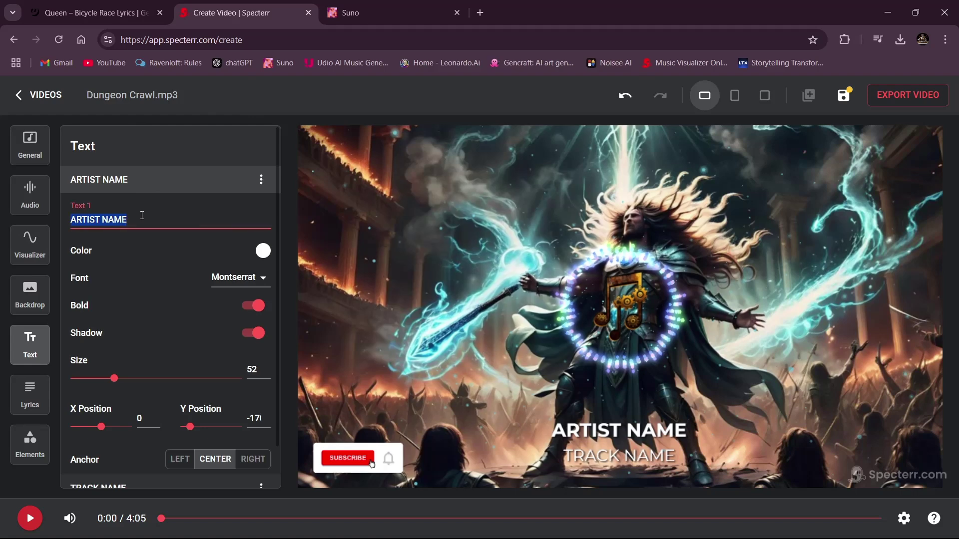
pyautogui.write('Dun')
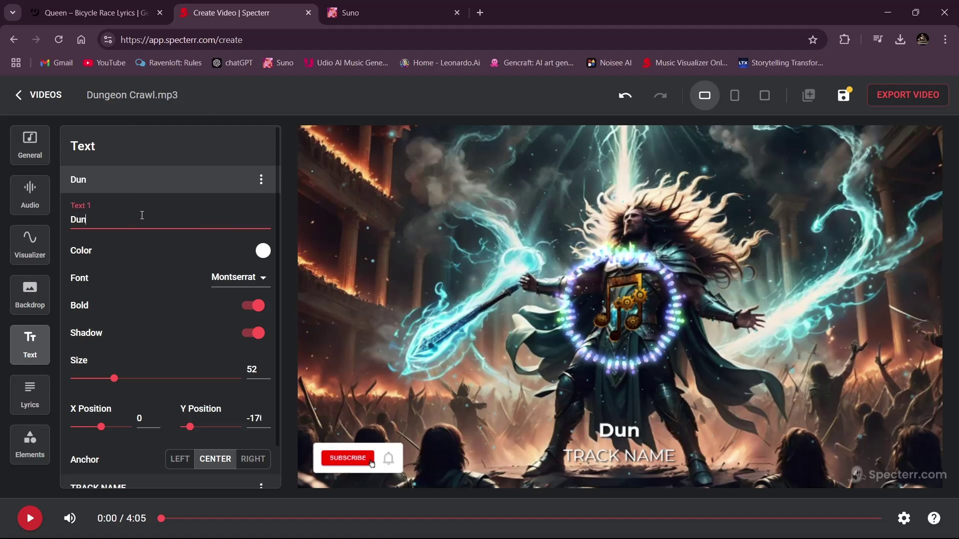
pyautogui.write('geon ')
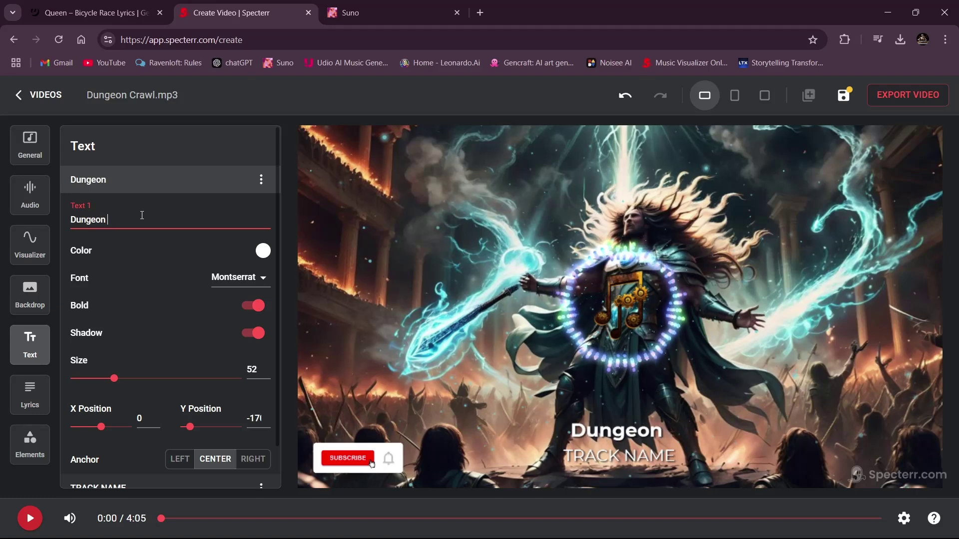
pyautogui.write('Crawl')
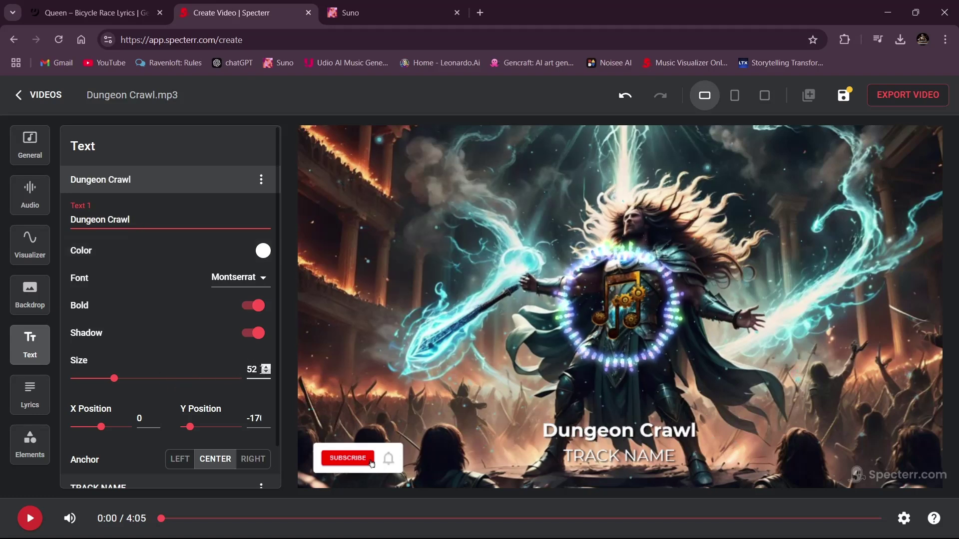
# Step: Set the "Dungeon Crawl" title's size to 60 and its font to Permanent Marker
pyautogui.doubleClick(251, 369)
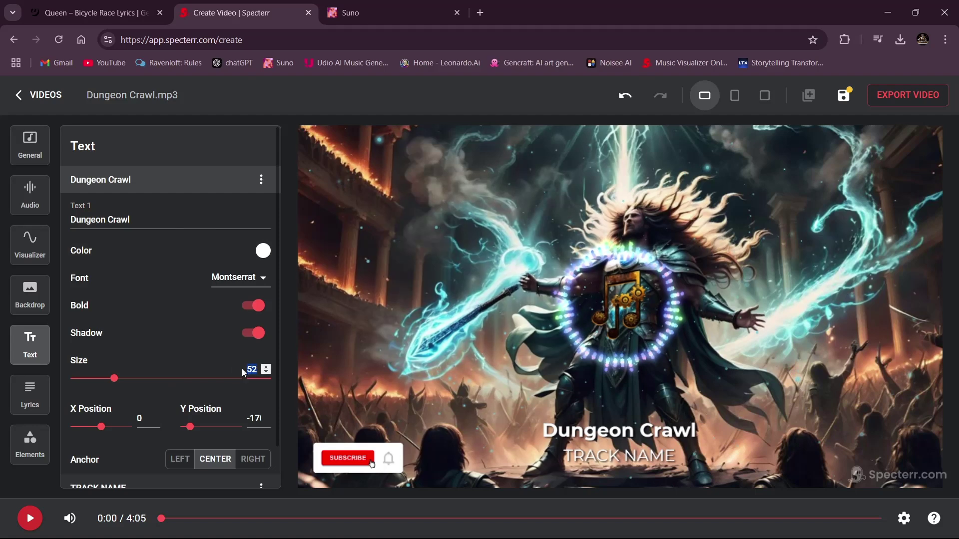
pyautogui.write('60')
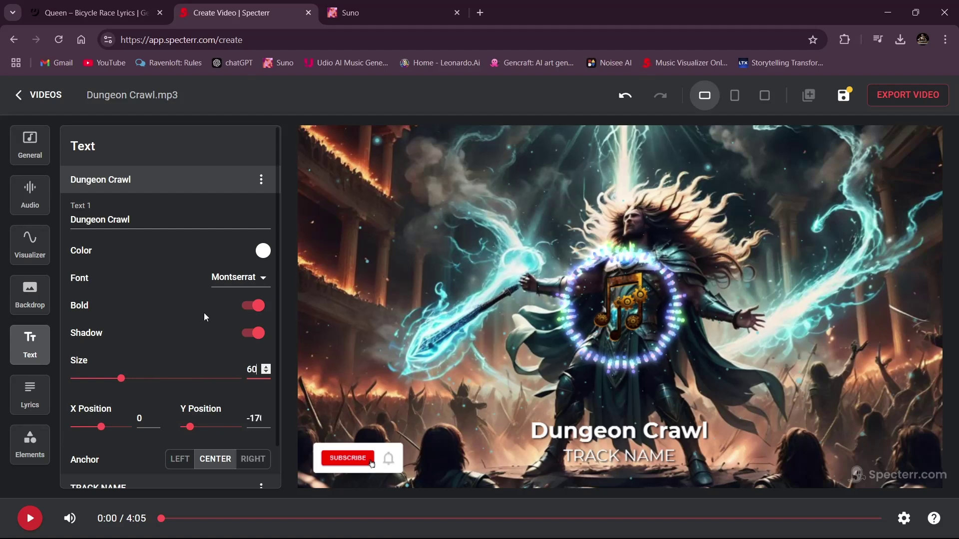
pyautogui.click(252, 280)
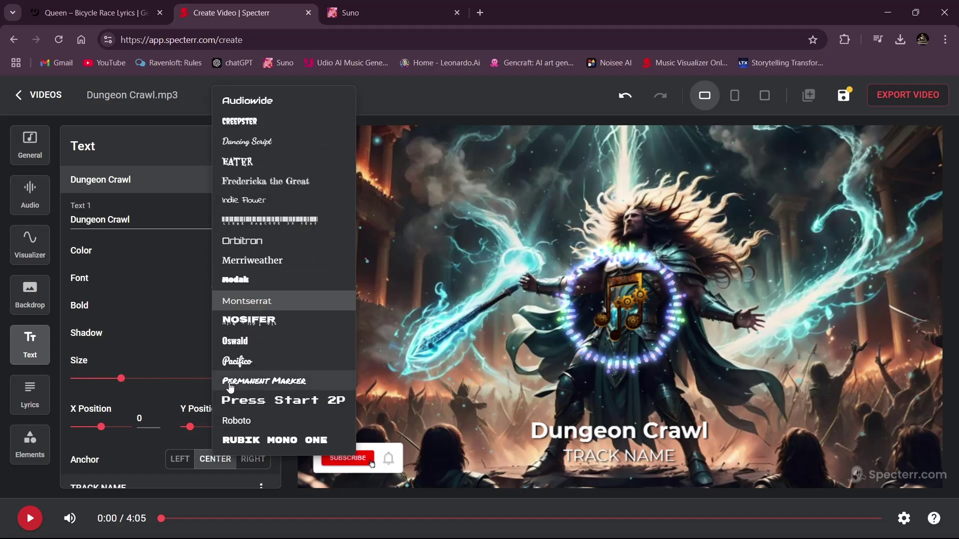
pyautogui.click(260, 381)
# Step: Change the "Dungeon Crawl" title's color to mint green 6CE3C3
pyautogui.click(183, 258)
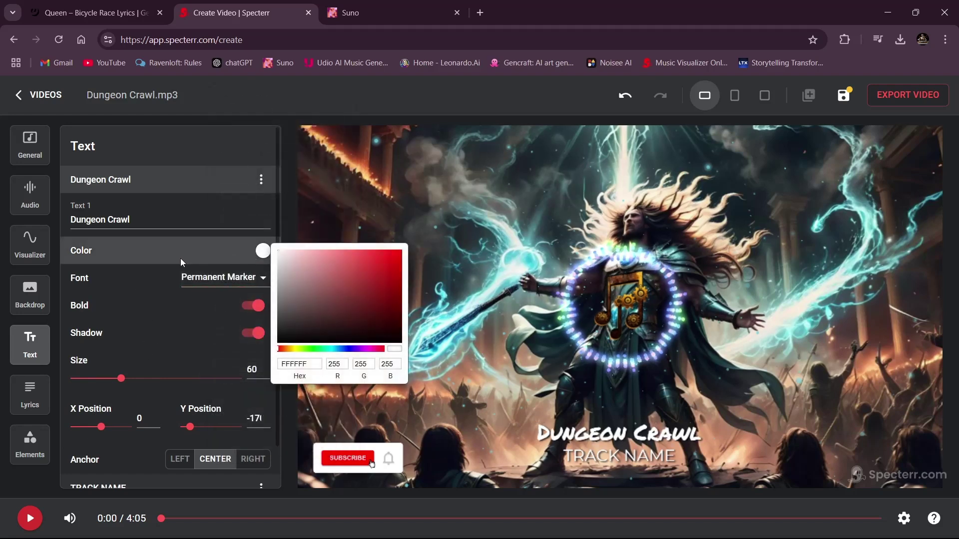
pyautogui.click(326, 349)
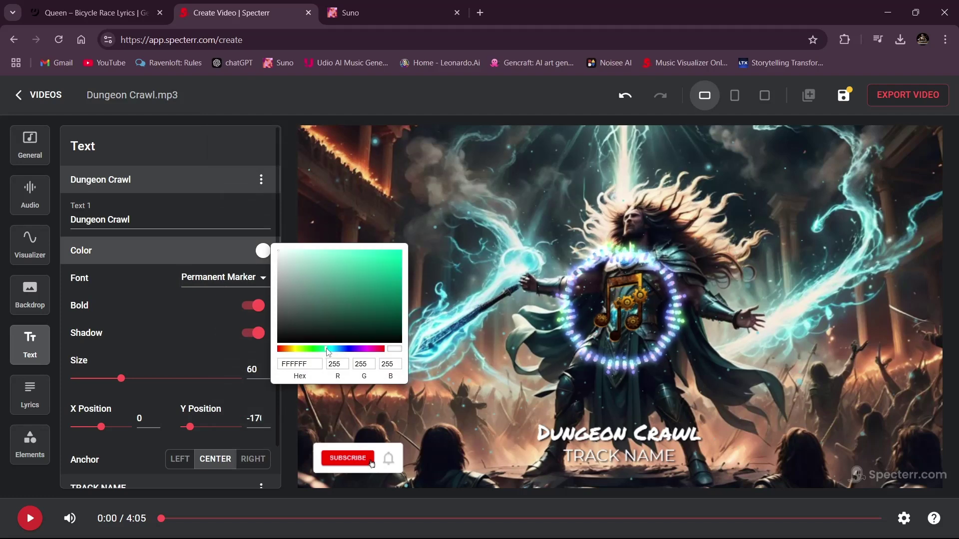
pyautogui.click(352, 274)
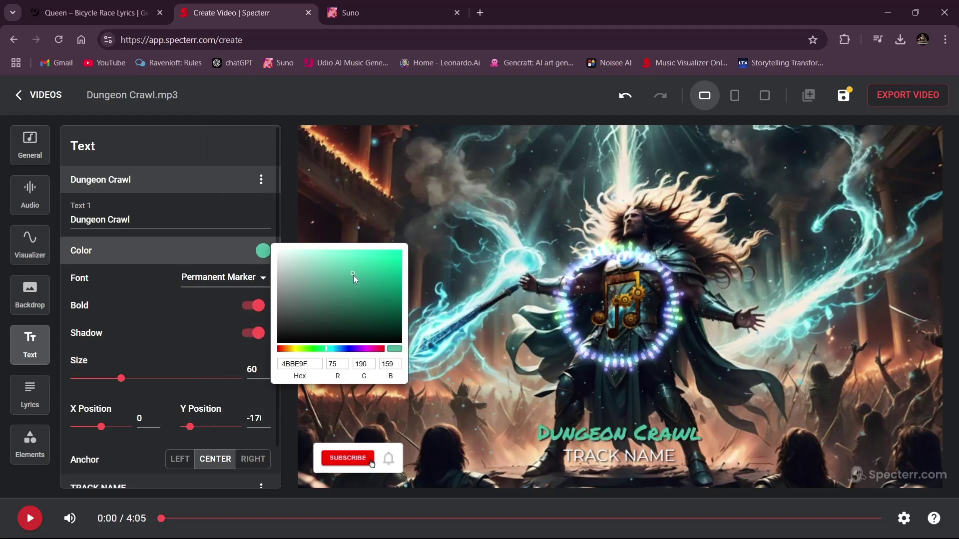
pyautogui.click(338, 259)
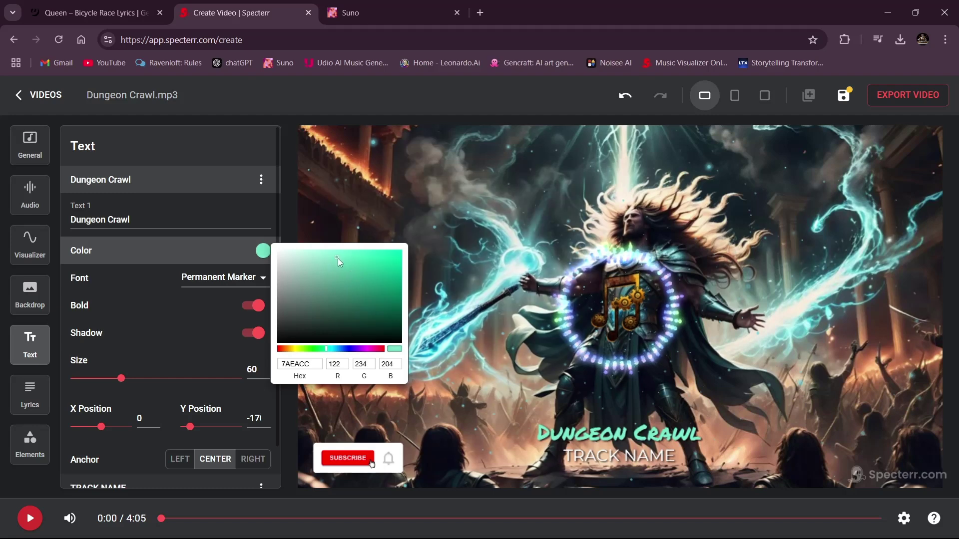
pyautogui.click(353, 269)
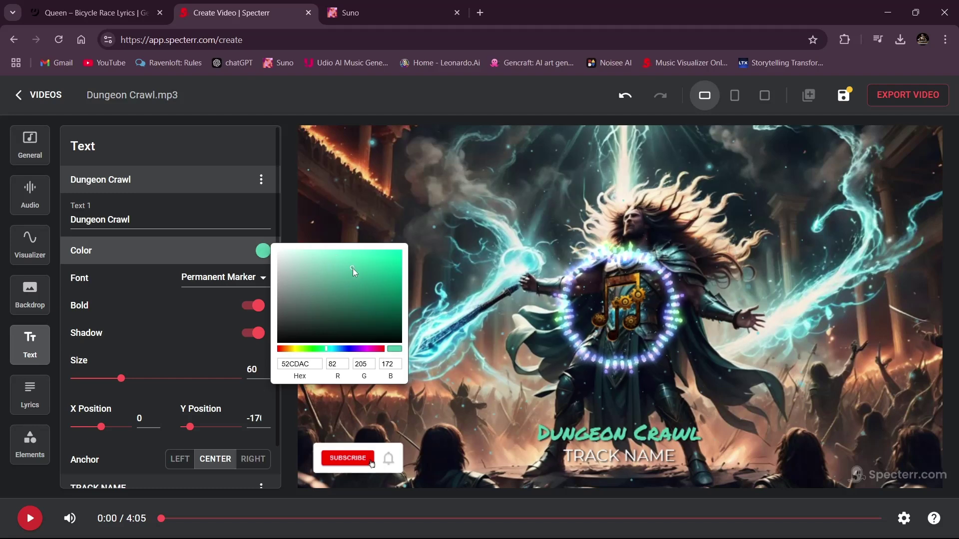
pyautogui.click(343, 260)
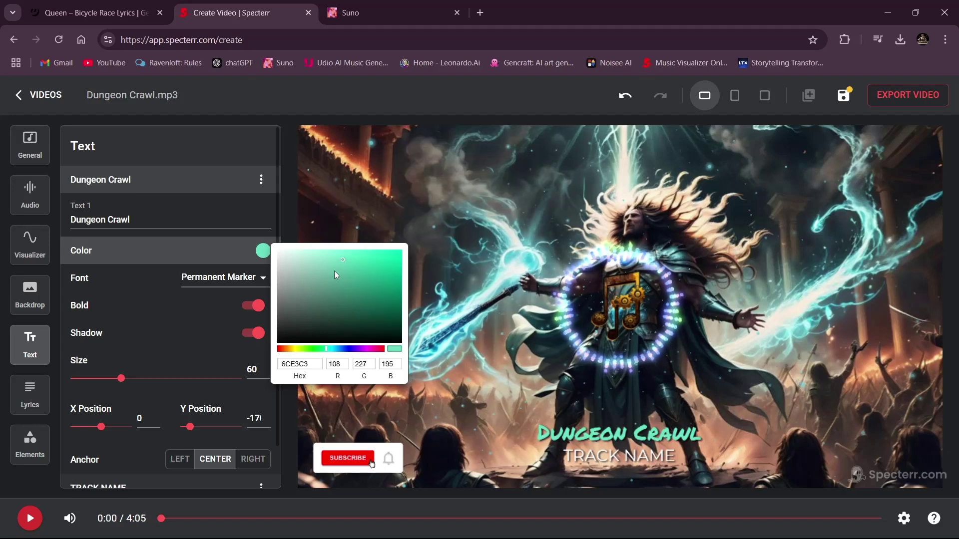
pyautogui.click(184, 322)
# Step: Replace the track name placeholder text with "Heavy Fantasy Metal", after checking the song's style description in Suno
pyautogui.scroll(-1, 172, 331)
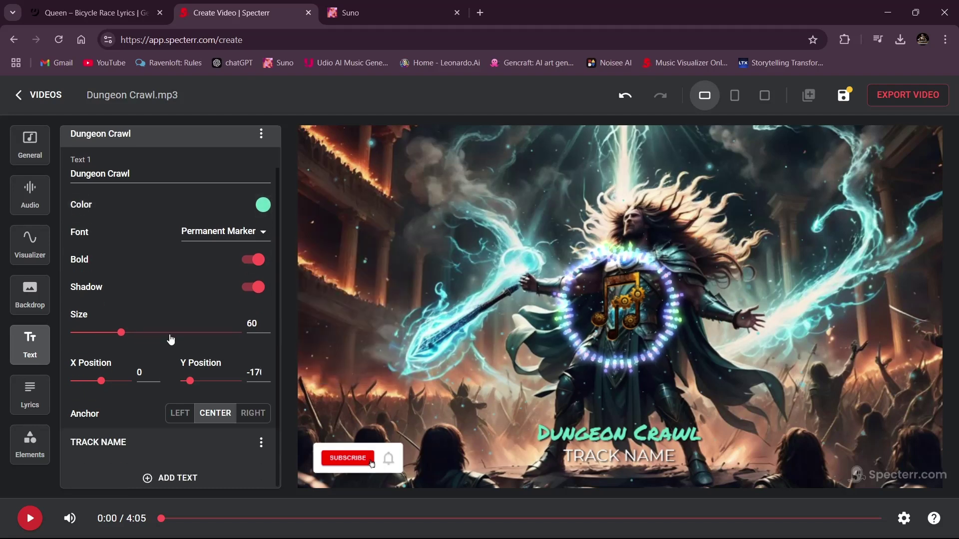
pyautogui.click(148, 443)
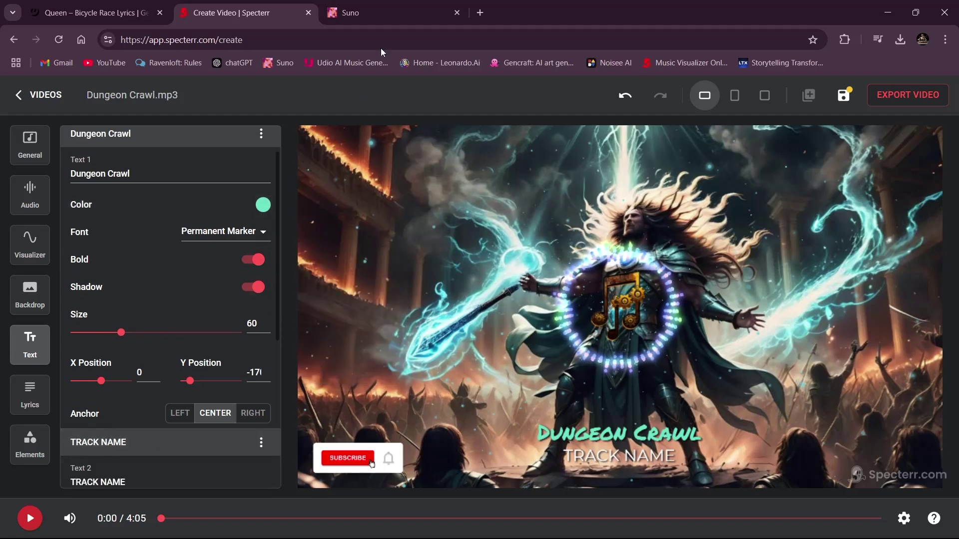
pyautogui.click(387, 7)
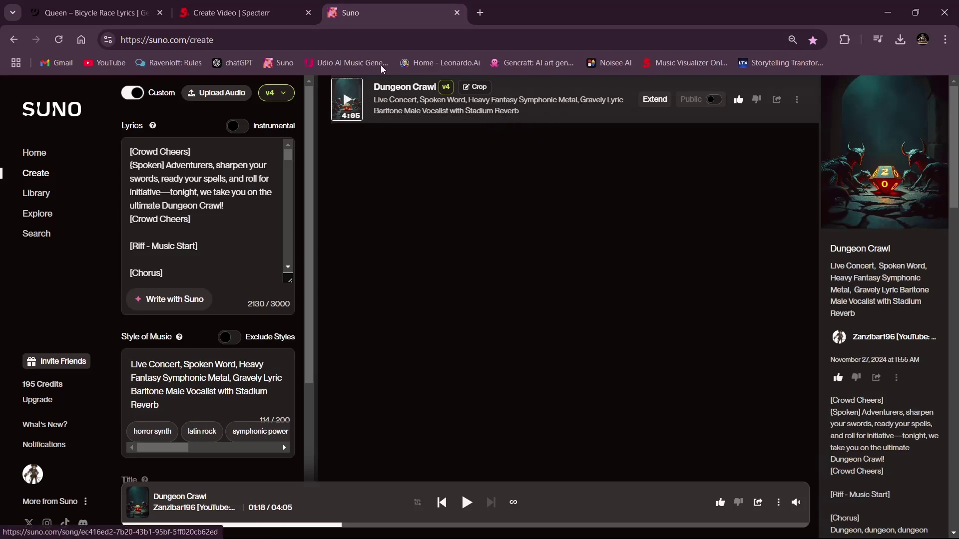
pyautogui.click(224, 15)
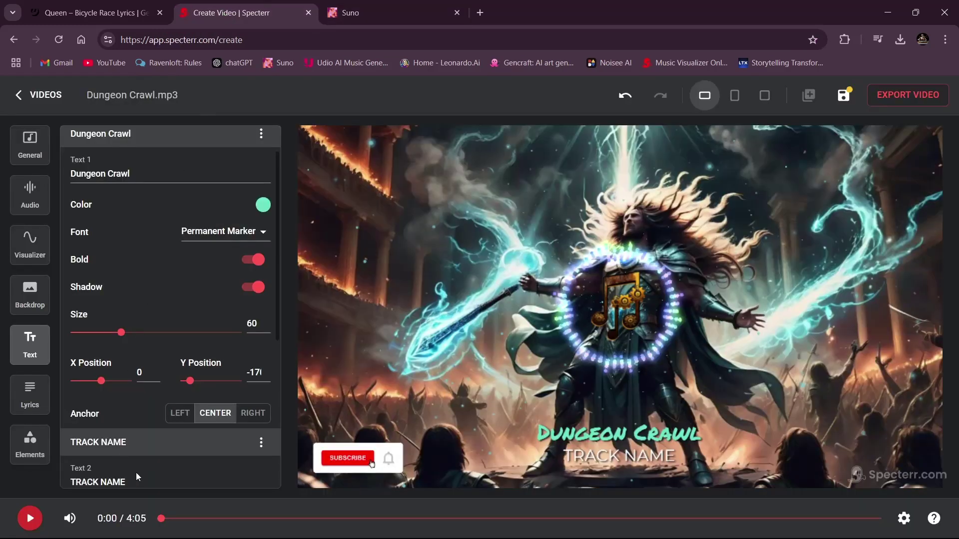
pyautogui.scroll(-3, 135, 473)
pyautogui.tripleClick(136, 290)
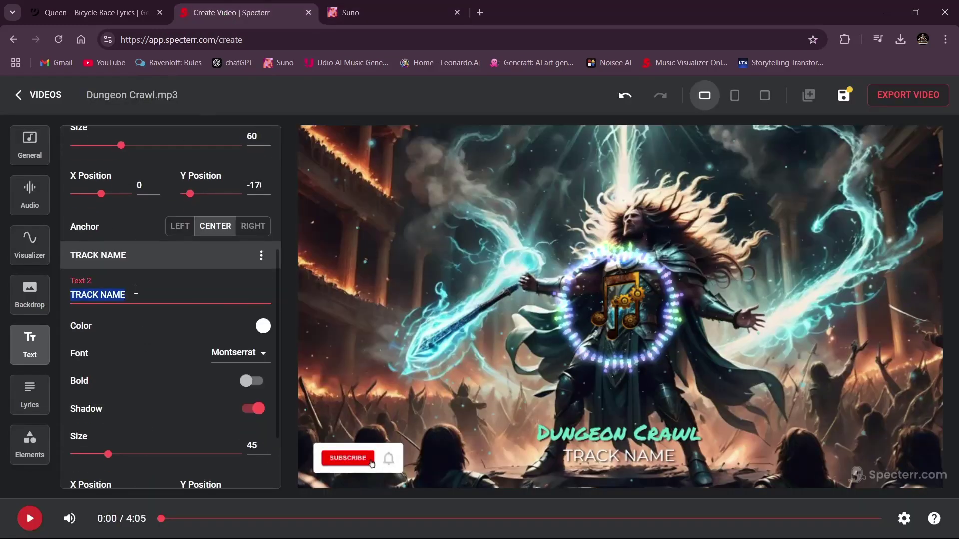
pyautogui.write('Heavy')
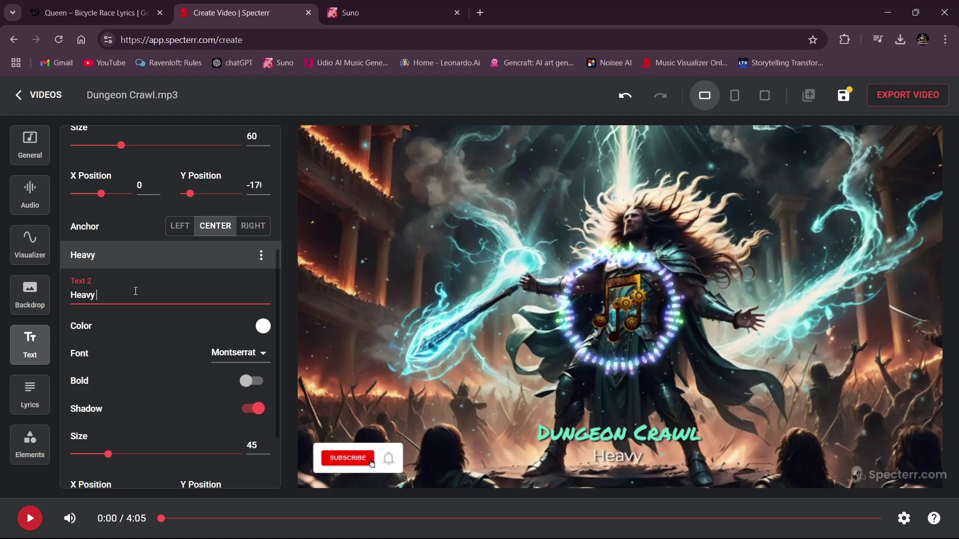
pyautogui.write(' F')
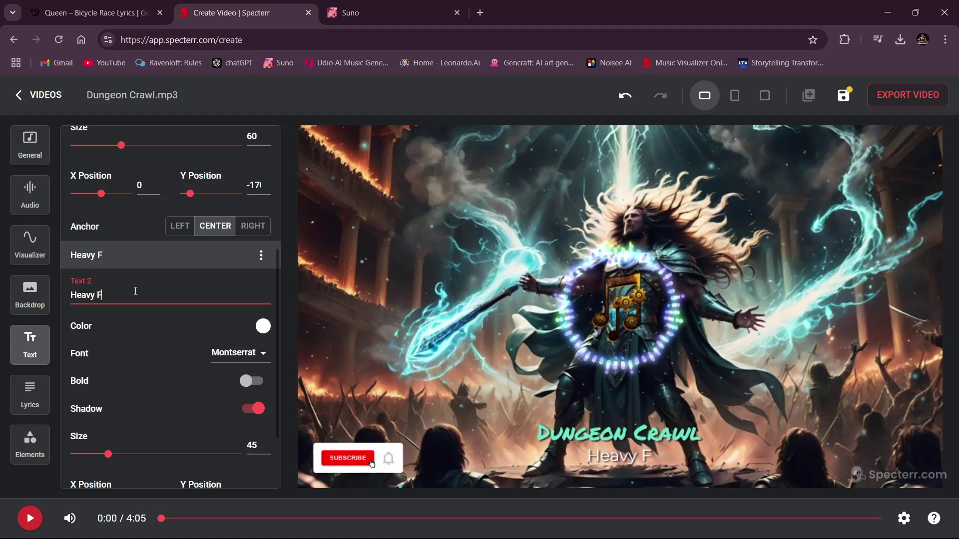
pyautogui.write('antasy Meta')
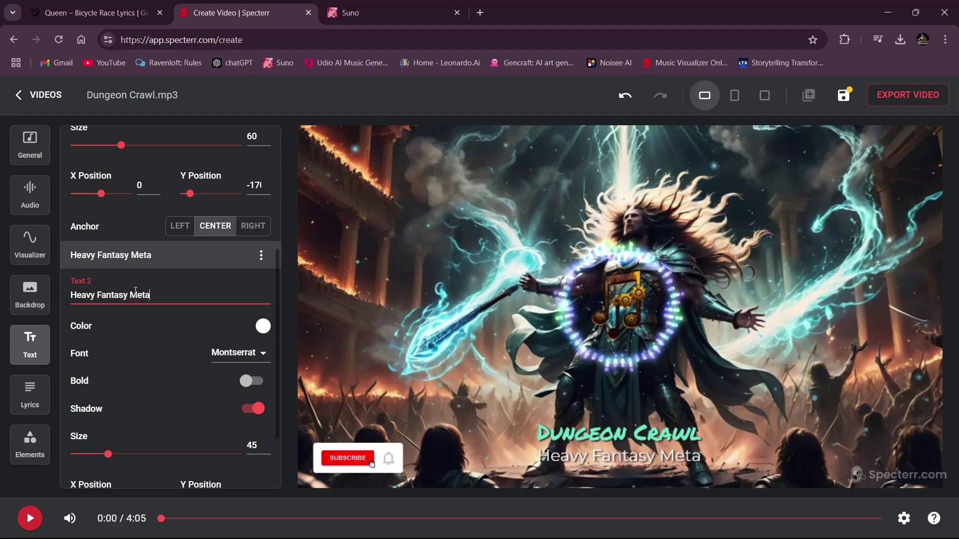
pyautogui.write('l')
# Step: Set the "Heavy Fantasy Metal" text's font to Pacifico and its color to purple C850DD
pyautogui.click(235, 353)
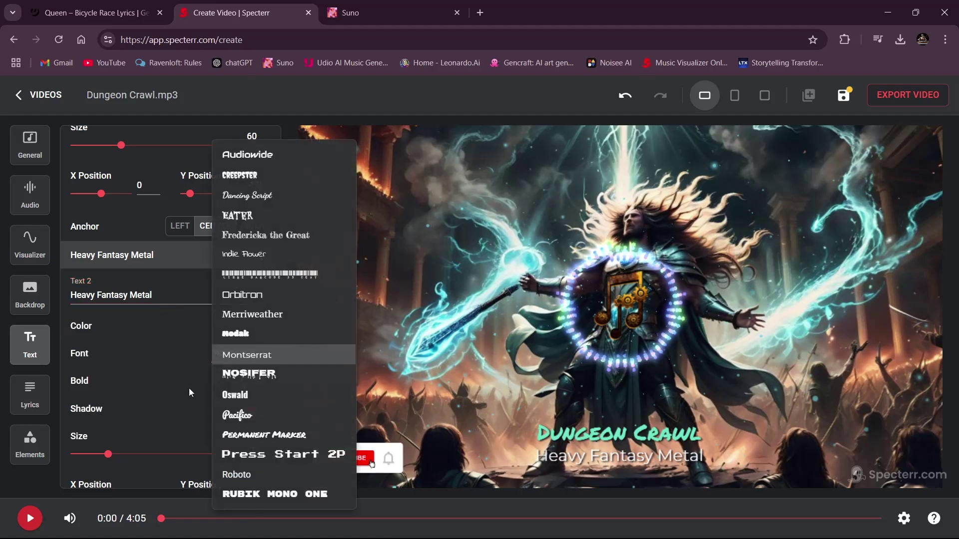
pyautogui.click(234, 415)
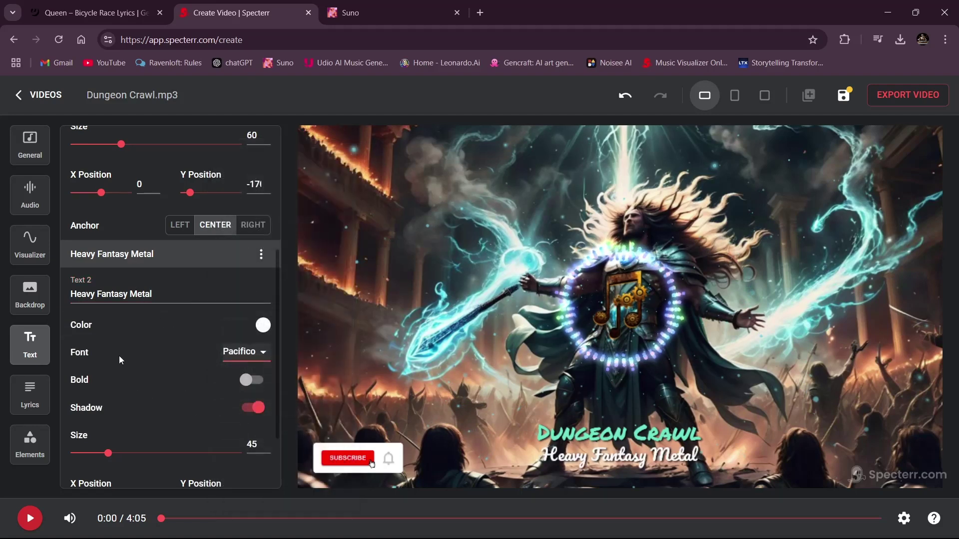
pyautogui.scroll(-2, 120, 359)
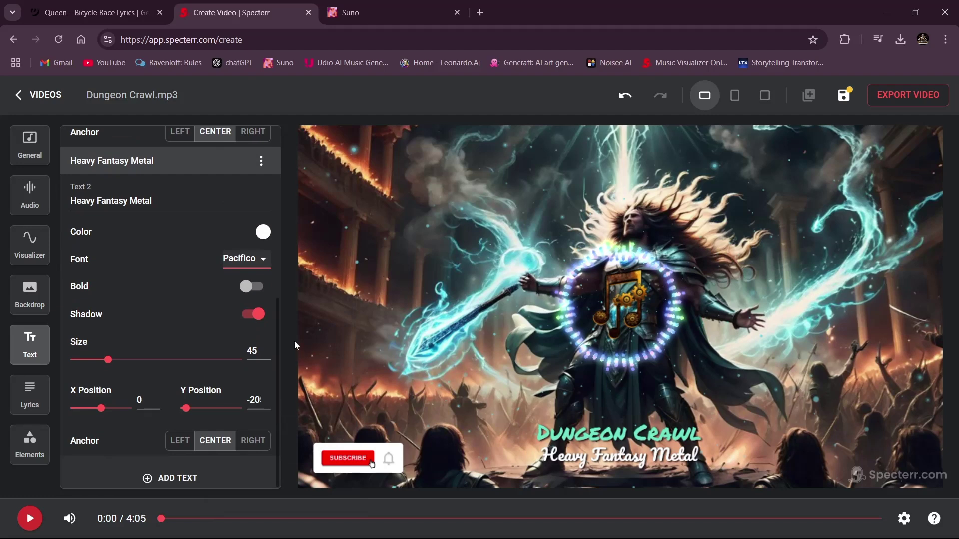
pyautogui.click(264, 234)
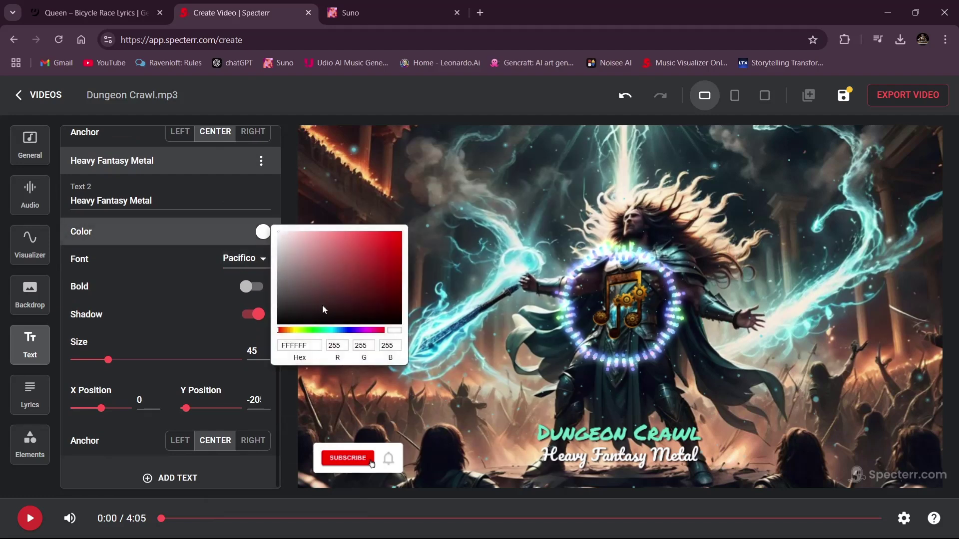
pyautogui.click(360, 331)
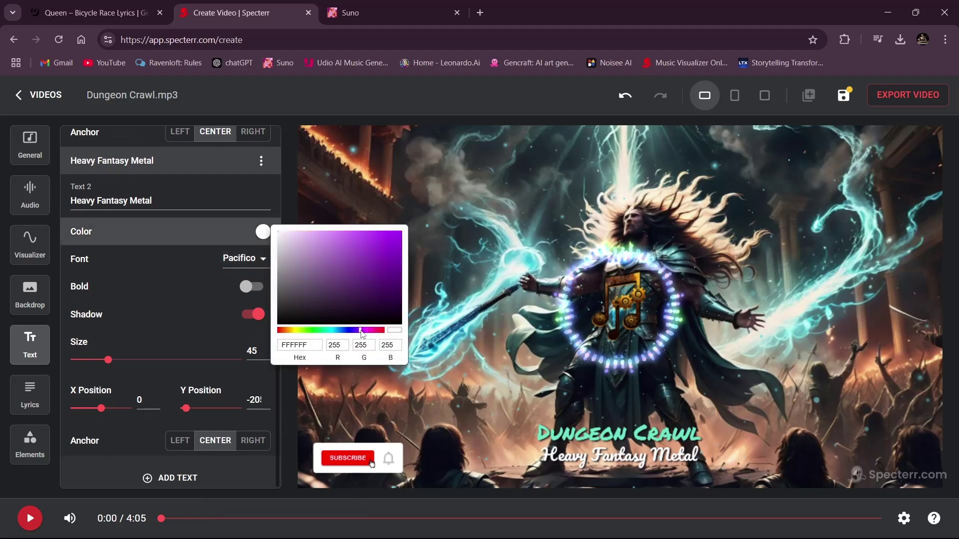
pyautogui.click(356, 244)
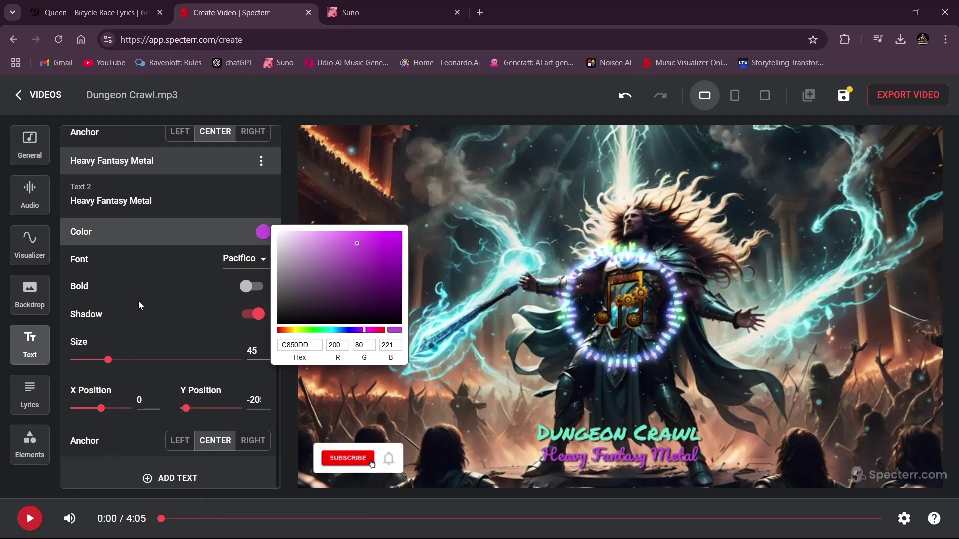
pyautogui.click(170, 299)
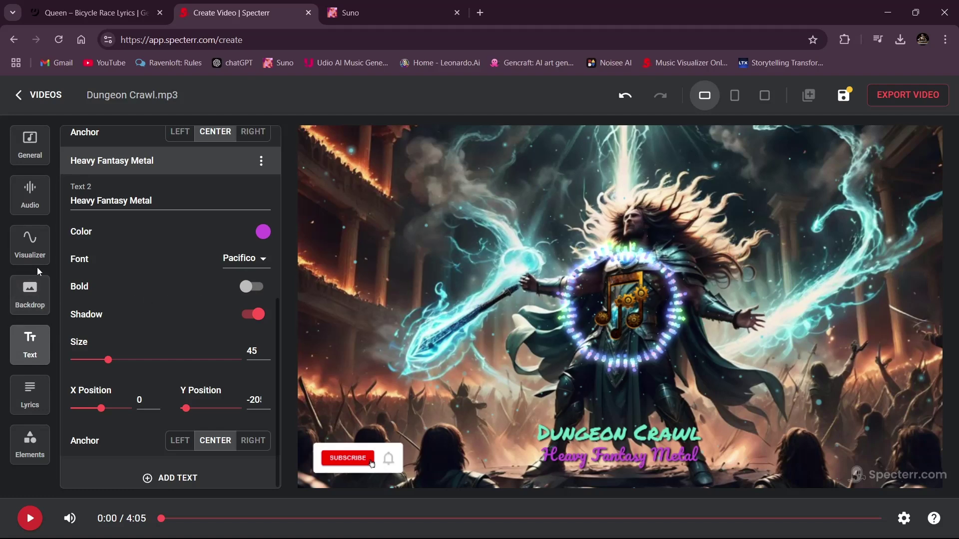
# Step: Lower the circular visualizer by setting its Y position to -30 in the shape settings
pyautogui.click(31, 244)
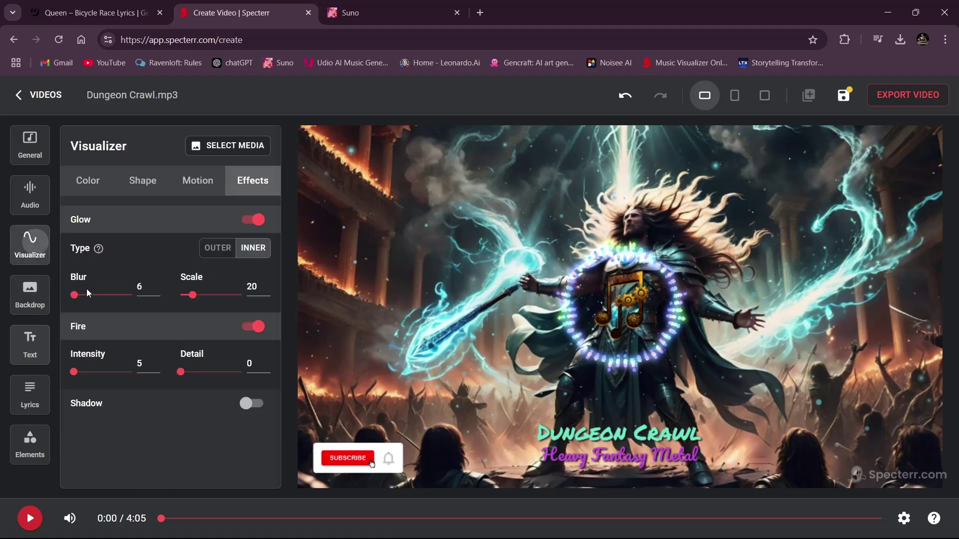
pyautogui.click(134, 189)
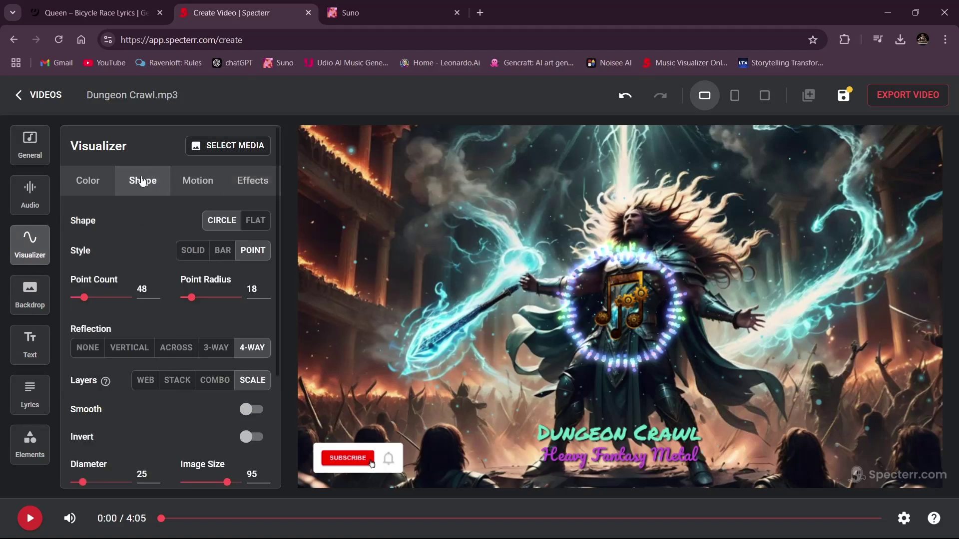
pyautogui.scroll(-3, 121, 296)
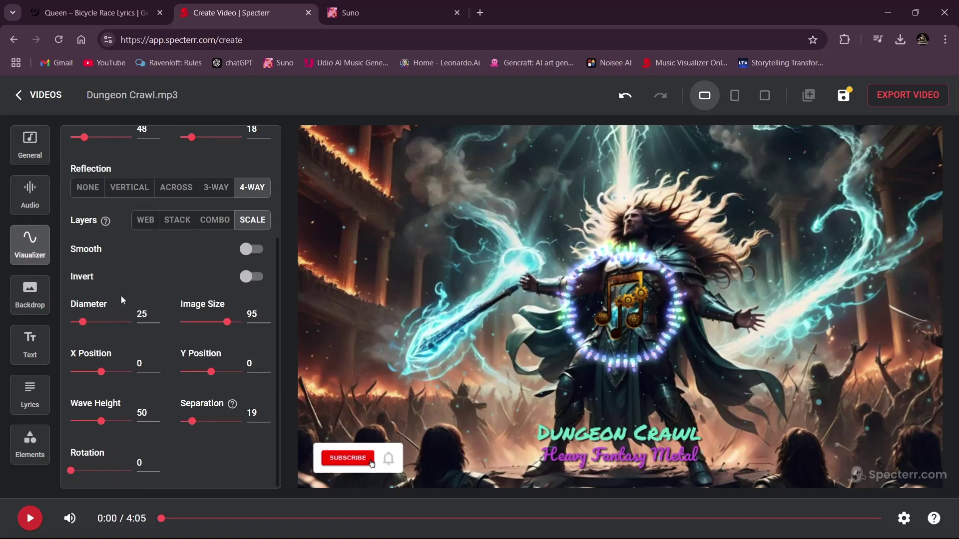
pyautogui.click(266, 367)
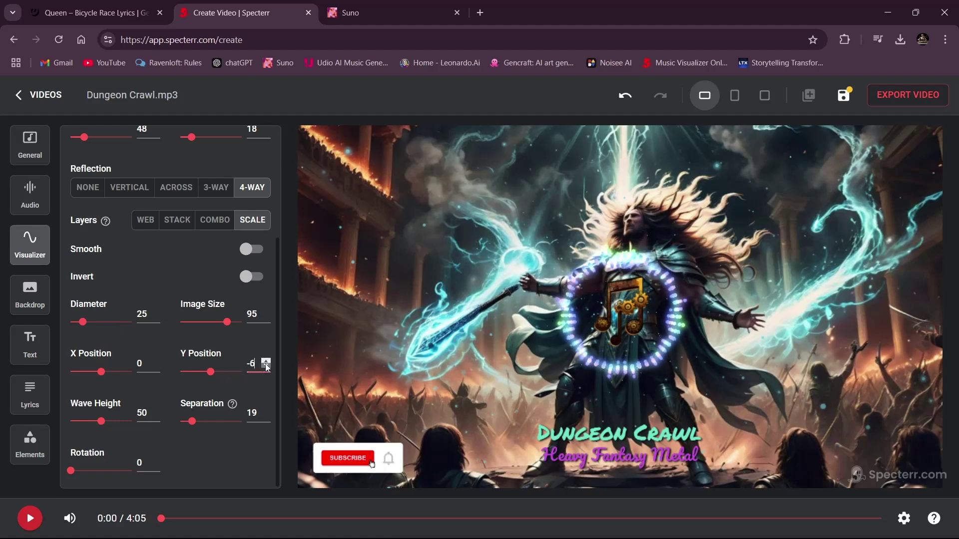
pyautogui.click(266, 367)
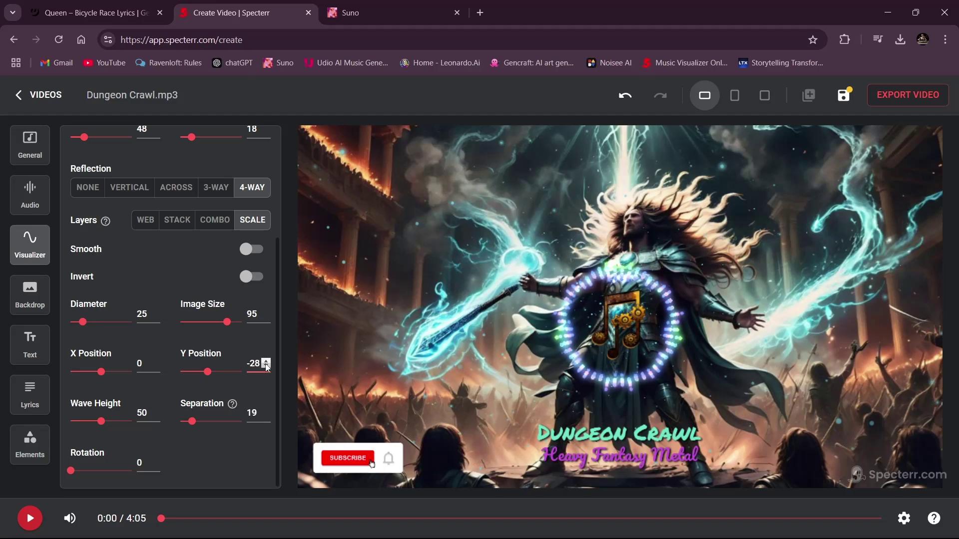
pyautogui.click(267, 367)
pyautogui.click(266, 367)
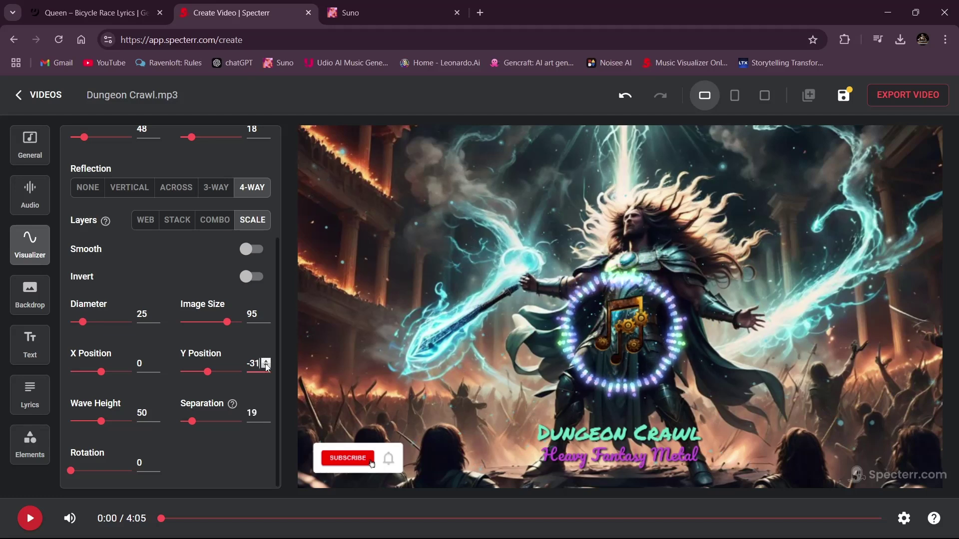
pyautogui.click(266, 361)
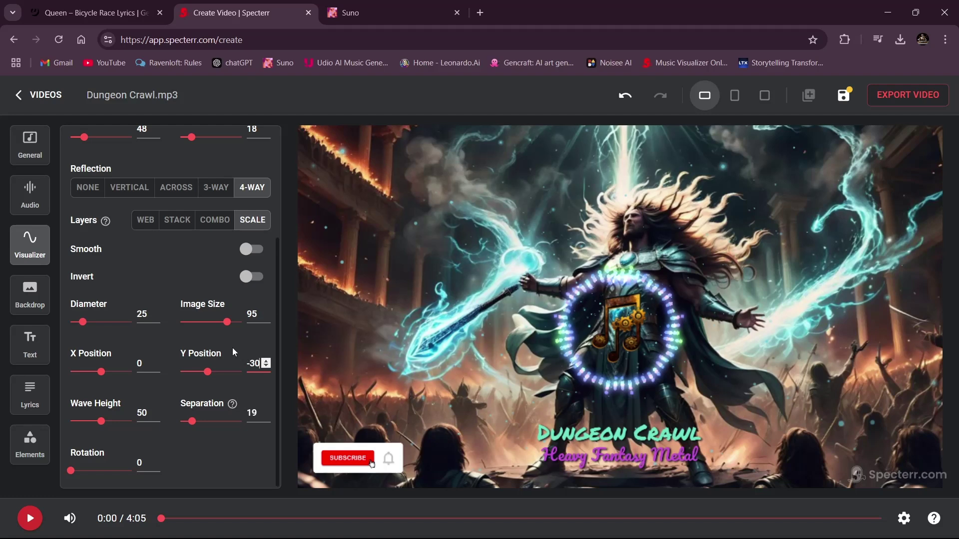
# Step: Open the lyrics text editor, and in Suno select the spoken intro from "Adventurers" through "ultimate Dungeon Crawl!"
pyautogui.click(44, 395)
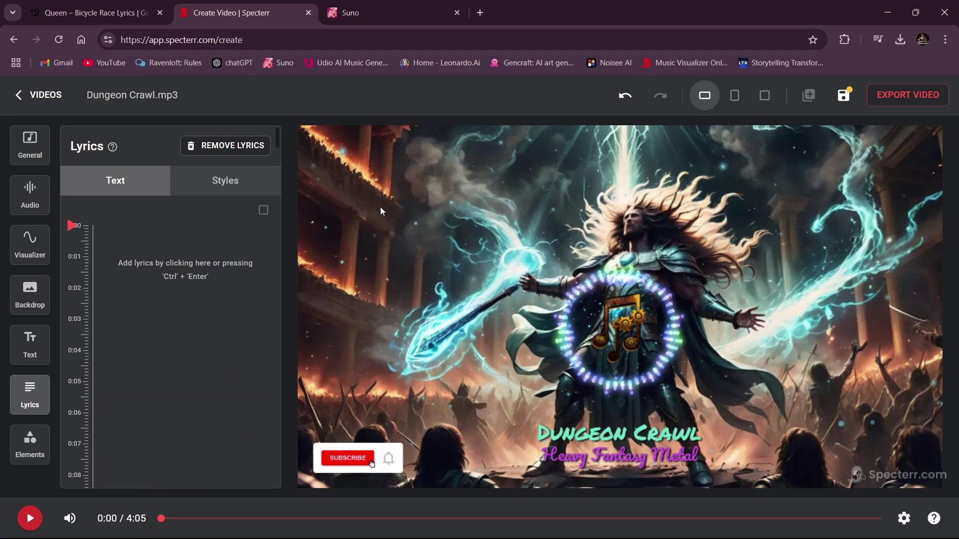
pyautogui.click(360, 13)
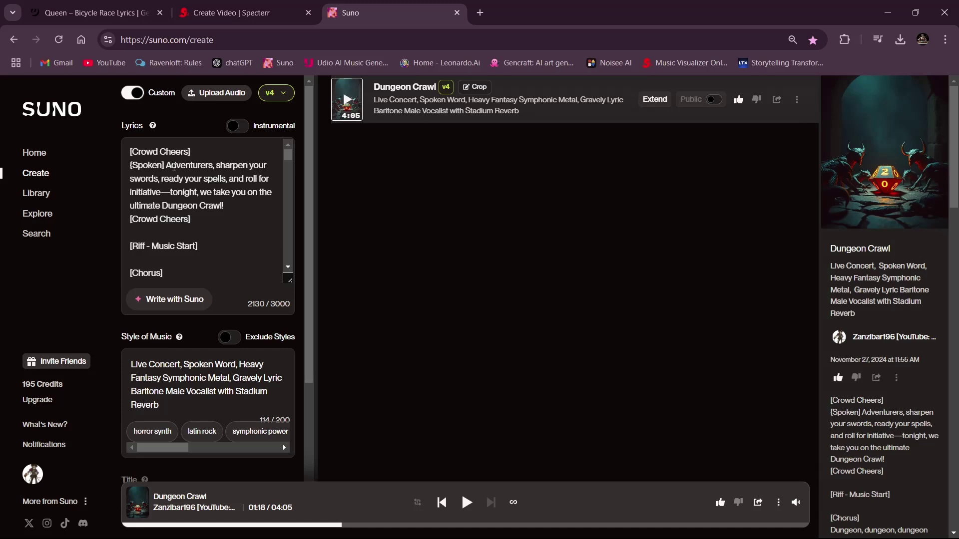
pyautogui.click(169, 164)
pyautogui.hotkey('shift', 'Down')
pyautogui.hotkey('shift', 'Down')
pyautogui.hotkey('shift', 'Down')
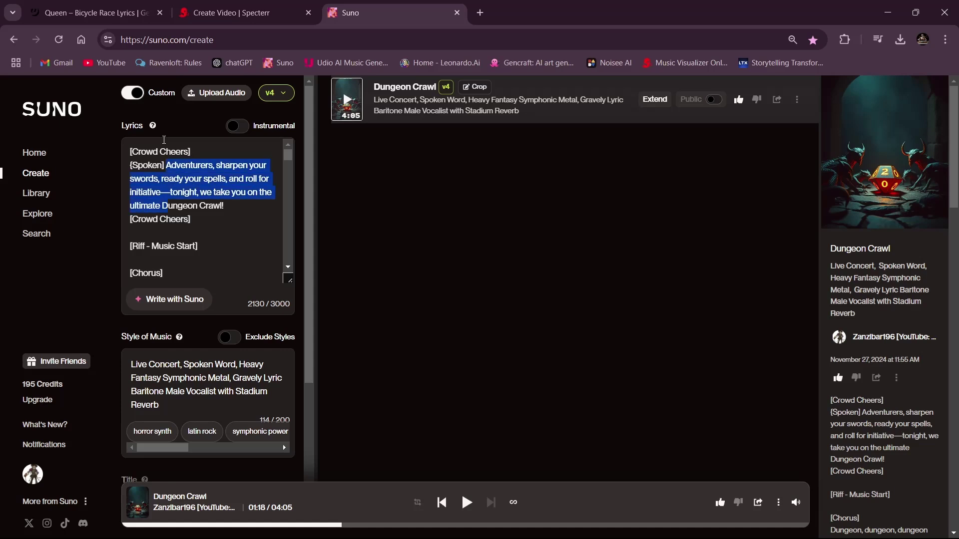
pyautogui.hotkey('shift', 'Right')
pyautogui.hotkey('shift', 'Right')
pyautogui.hotkey('shift', 'Right')
pyautogui.hotkey('shift', 'Right')
pyautogui.hotkey('shift', 'Right')
pyautogui.hotkey('shift', 'Right')
pyautogui.hotkey('shift', 'Right')
pyautogui.hotkey('shift', 'Right')
pyautogui.hotkey('shift', 'Right')
pyautogui.hotkey('shift', 'Right')
pyautogui.hotkey('shift', 'Right')
pyautogui.hotkey('shift', 'Right')
pyautogui.hotkey('shift', 'Right')
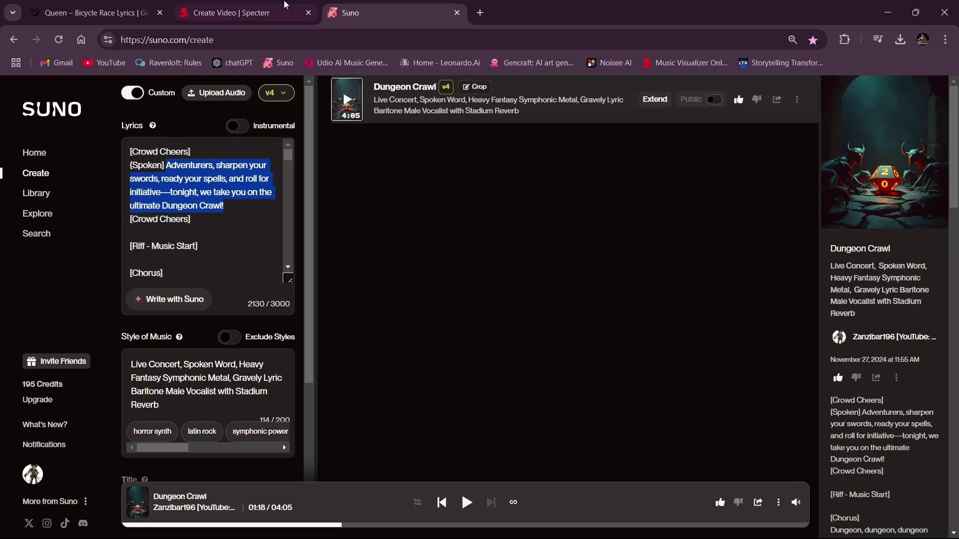
# Step: Switch back to Specterr and add a lyric block at about 0:01 containing the spoken intro copied from Suno
pyautogui.click(225, 13)
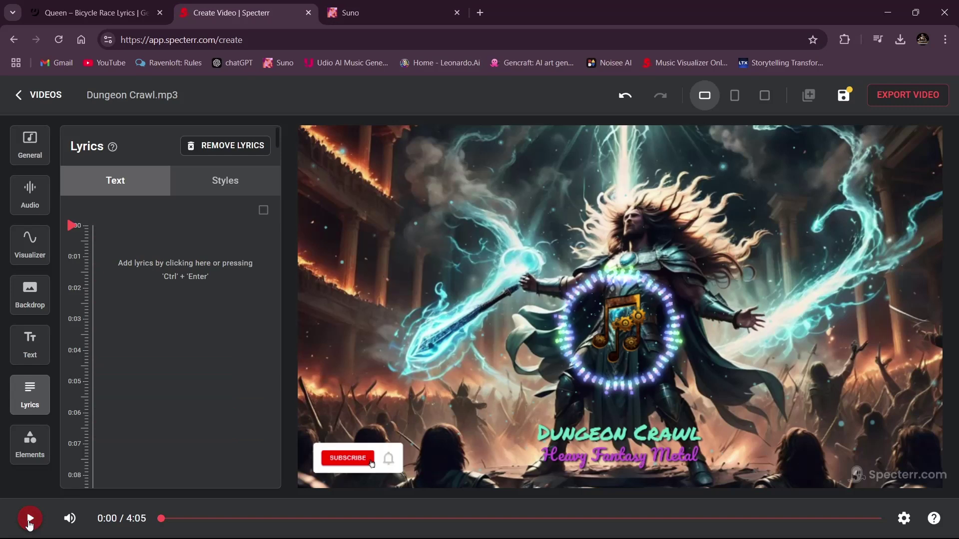
pyautogui.click(121, 260)
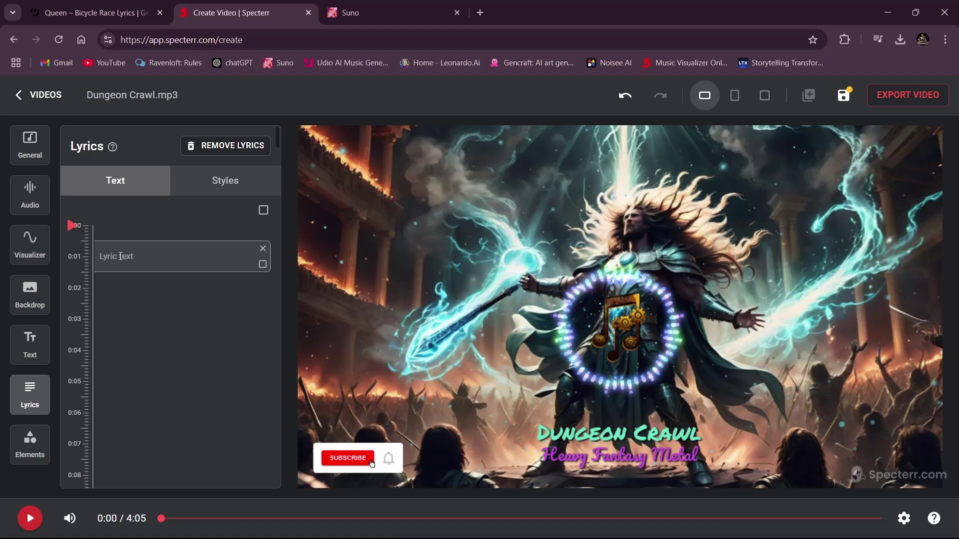
pyautogui.hotkey('ctrl', 'v')
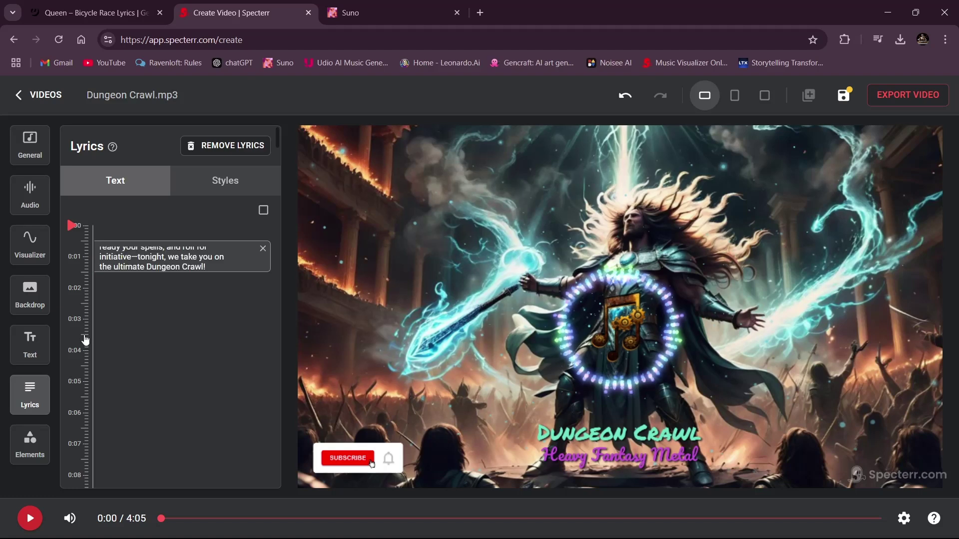
# Step: Preview the opening seconds of the video, then place the playhead within the intro lyric block to show its text on the video
pyautogui.click(33, 522)
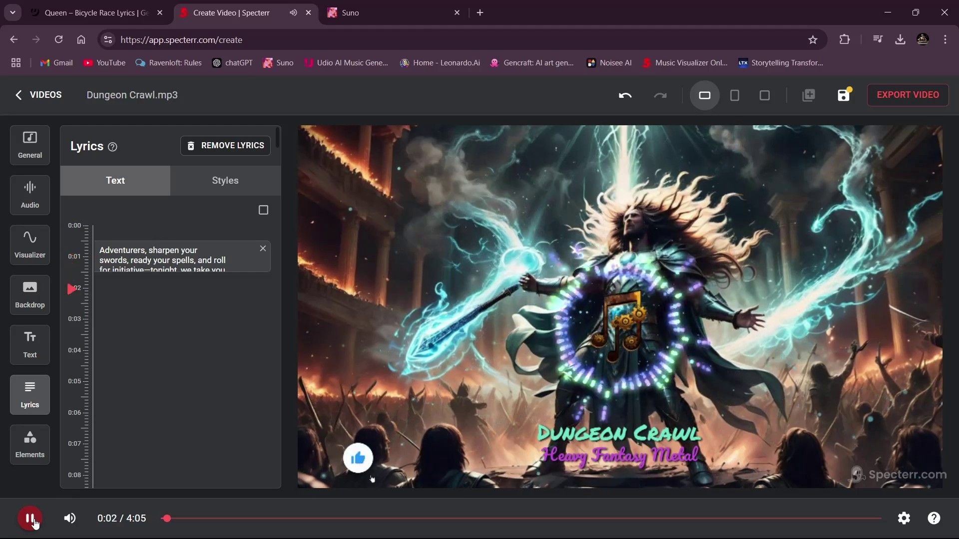
pyautogui.click(30, 518)
pyautogui.moveTo(197, 273)
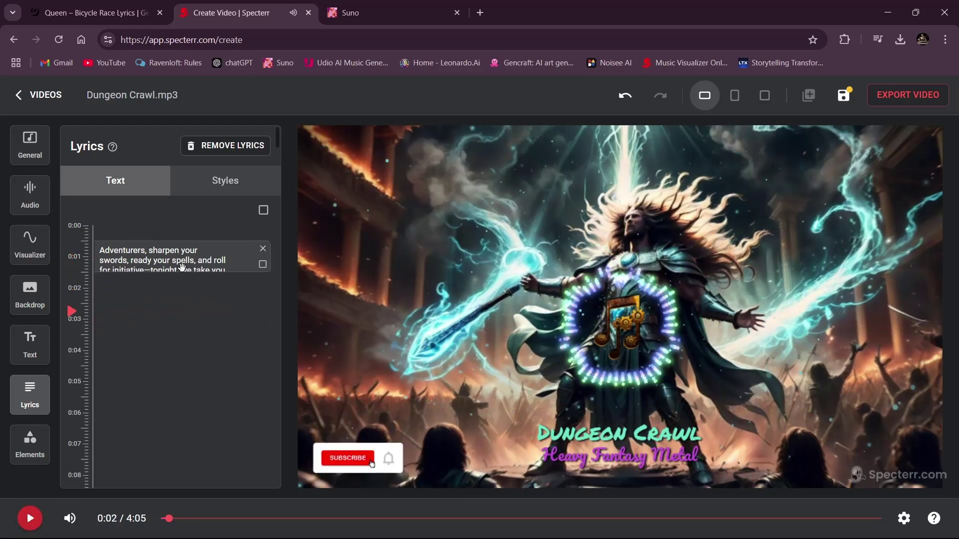
pyautogui.click(161, 519)
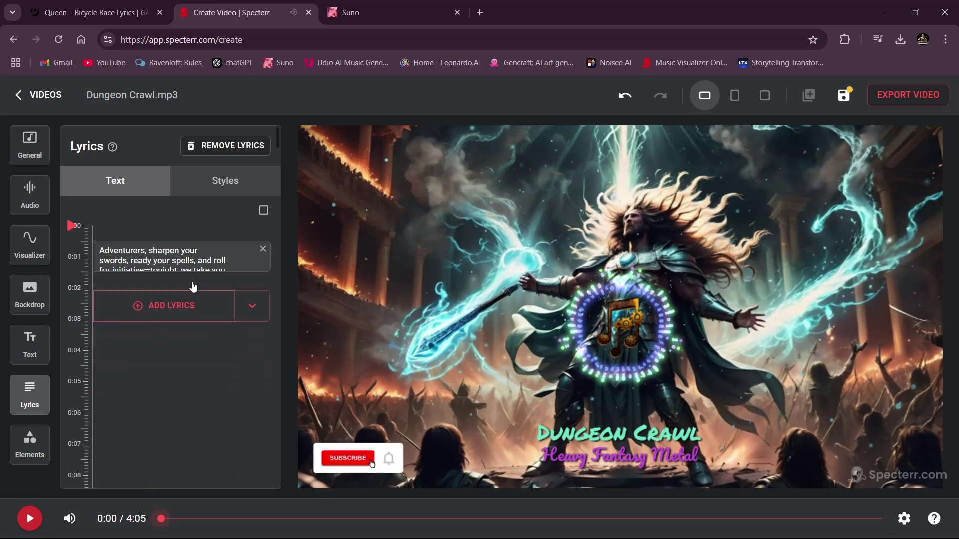
pyautogui.click(220, 258)
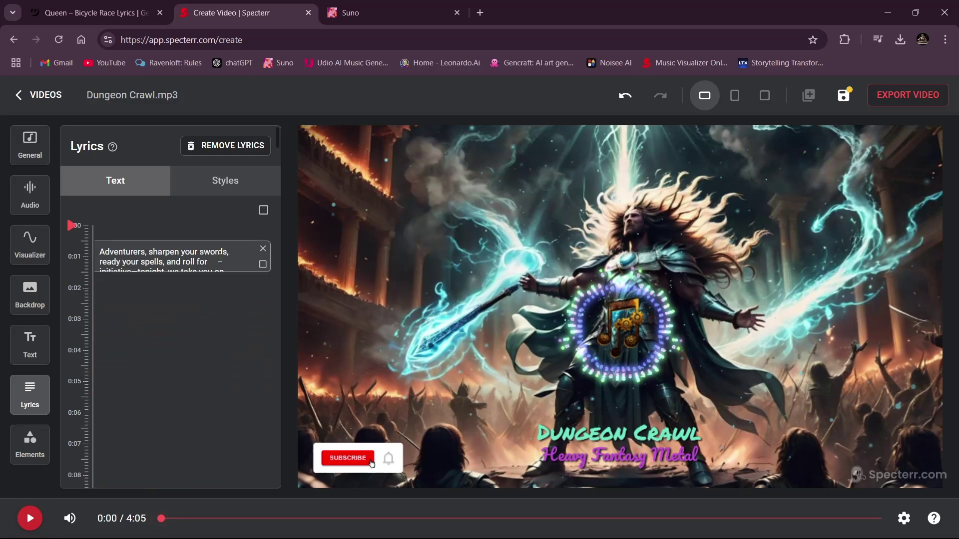
pyautogui.click(81, 250)
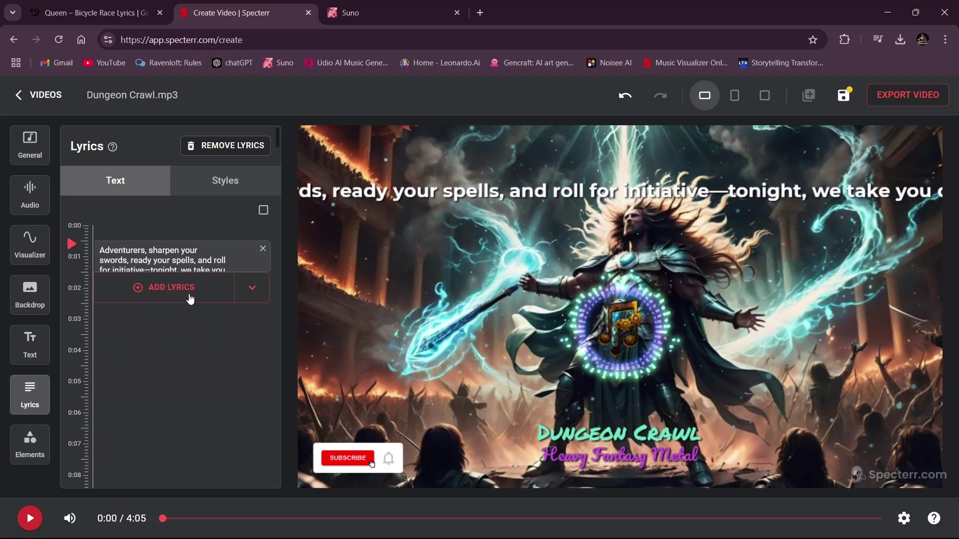
pyautogui.moveTo(198, 297)
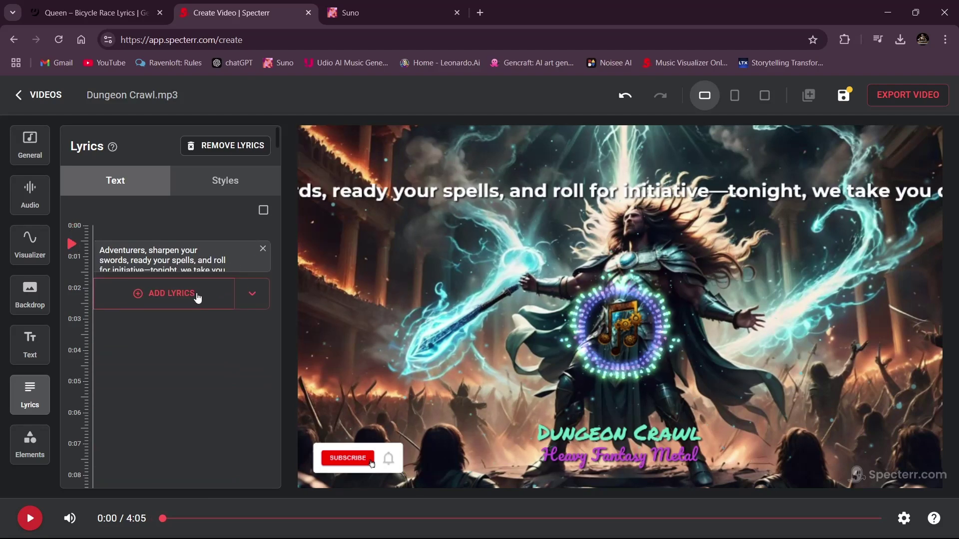
# Step: Split the intro lyric into three lines, breaking after "swords," and after "initiative—"
pyautogui.click(184, 261)
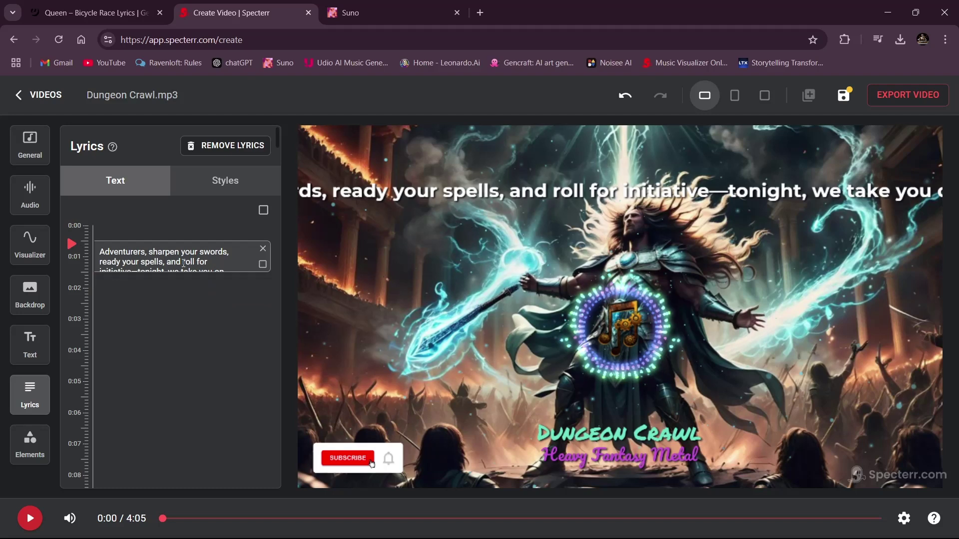
pyautogui.press('Down')
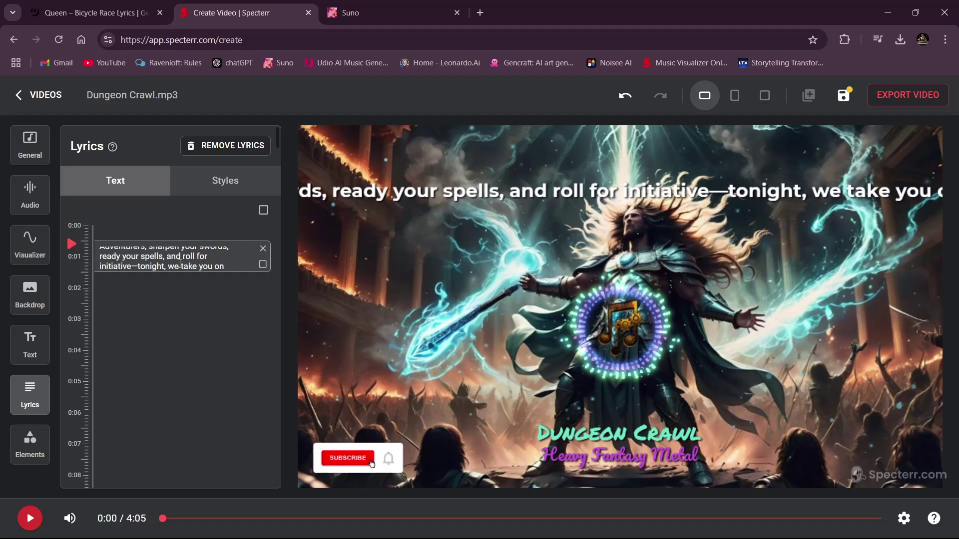
pyautogui.press('Up')
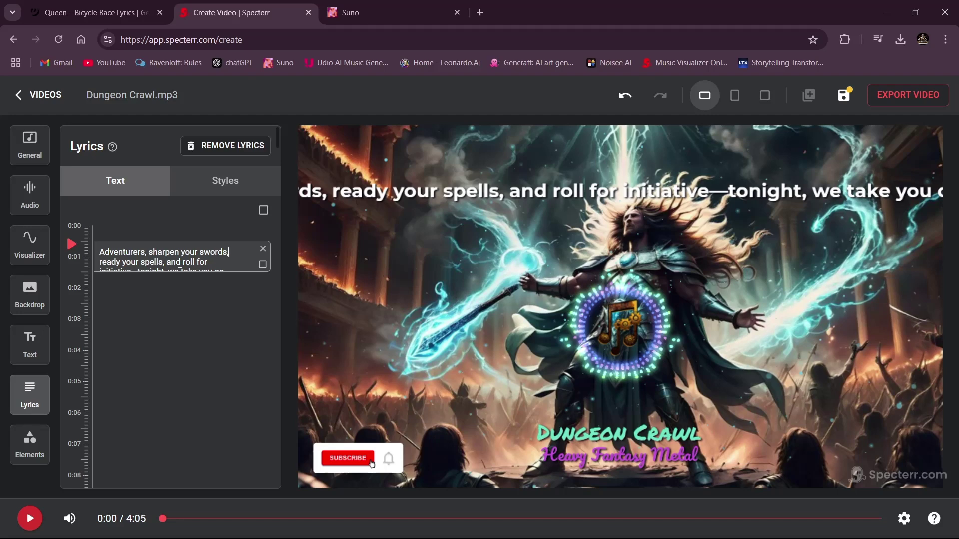
pyautogui.press('Return')
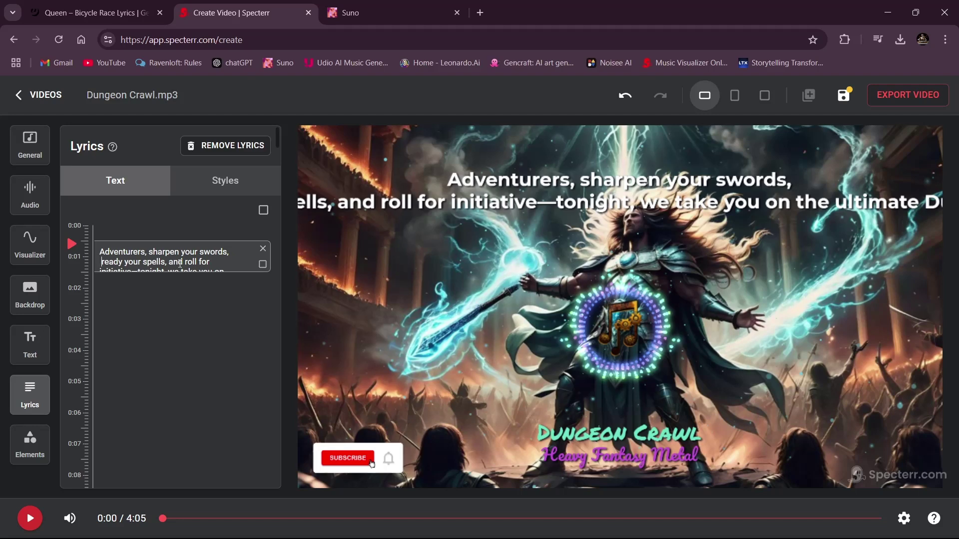
pyautogui.press('Down')
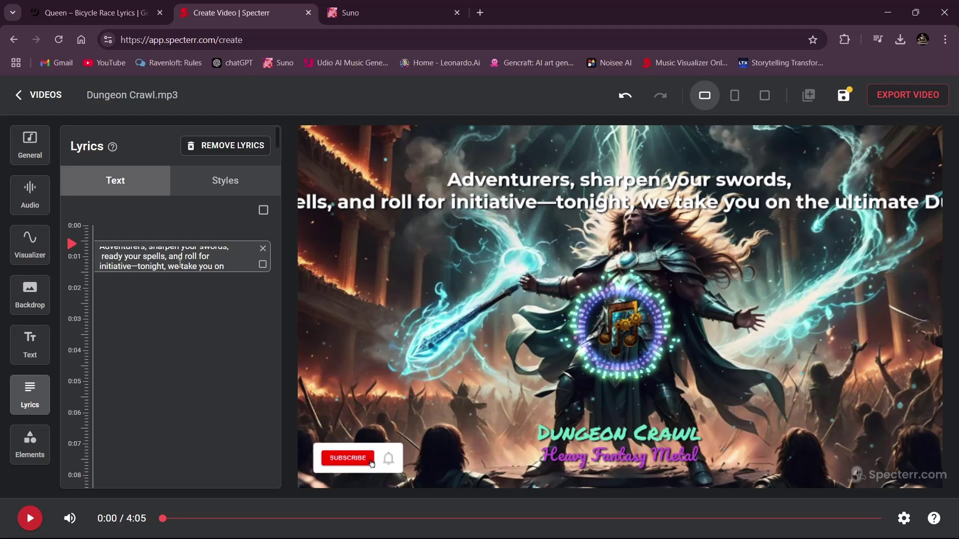
pyautogui.press('Return')
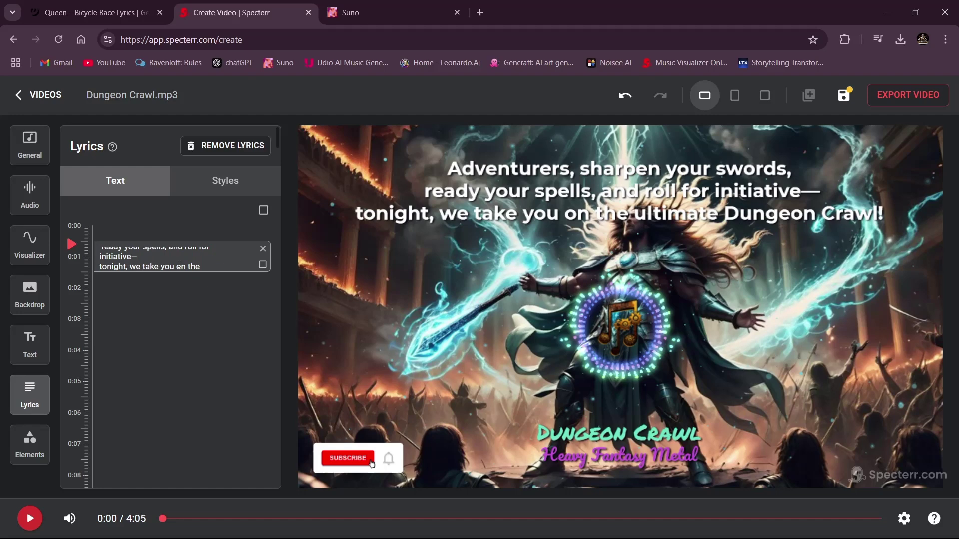
# Step: Increase the lyrics text size to 55 in the lyrics style settings
pyautogui.click(255, 183)
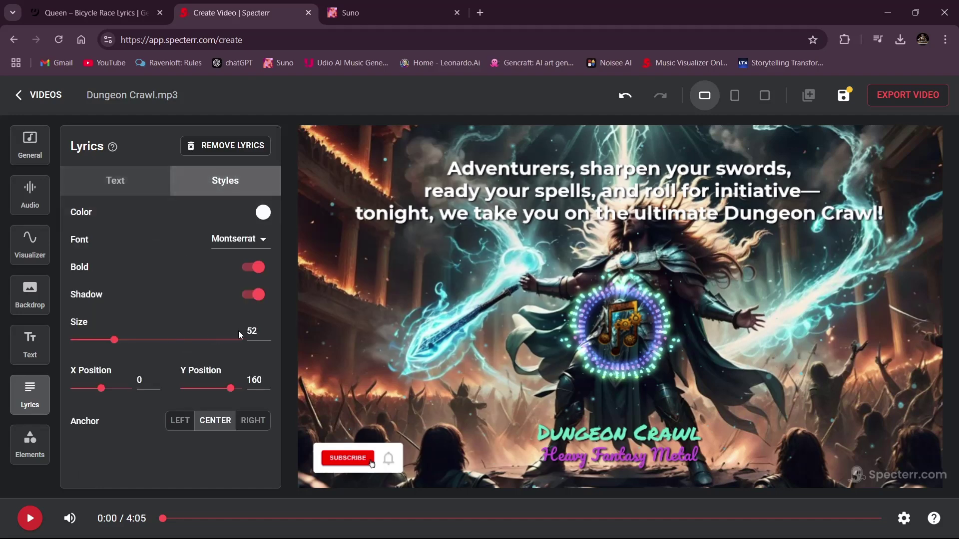
pyautogui.click(266, 328)
pyautogui.click(266, 328)
pyautogui.click(266, 328)
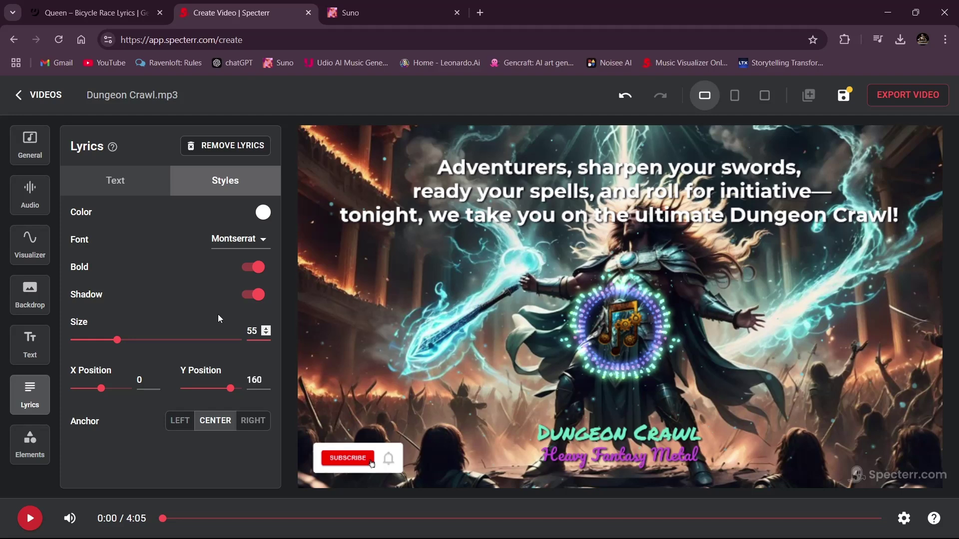
# Step: Lower the lyrics on the video by setting their Y position to 150
pyautogui.click(266, 378)
pyautogui.click(266, 378)
pyautogui.click(267, 378)
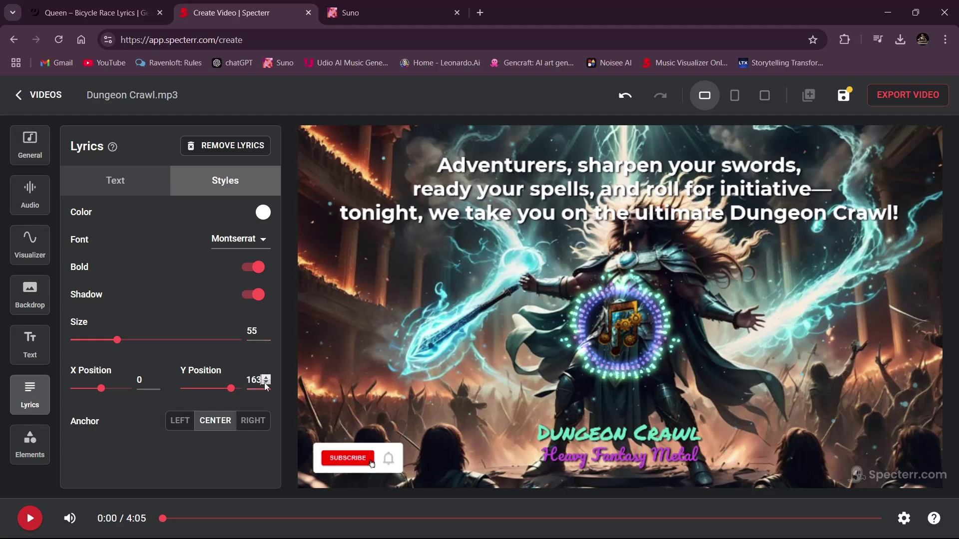
pyautogui.click(265, 383)
pyautogui.click(265, 383)
pyautogui.click(266, 383)
pyautogui.click(266, 383)
pyautogui.click(266, 383)
pyautogui.click(266, 383)
pyautogui.click(265, 383)
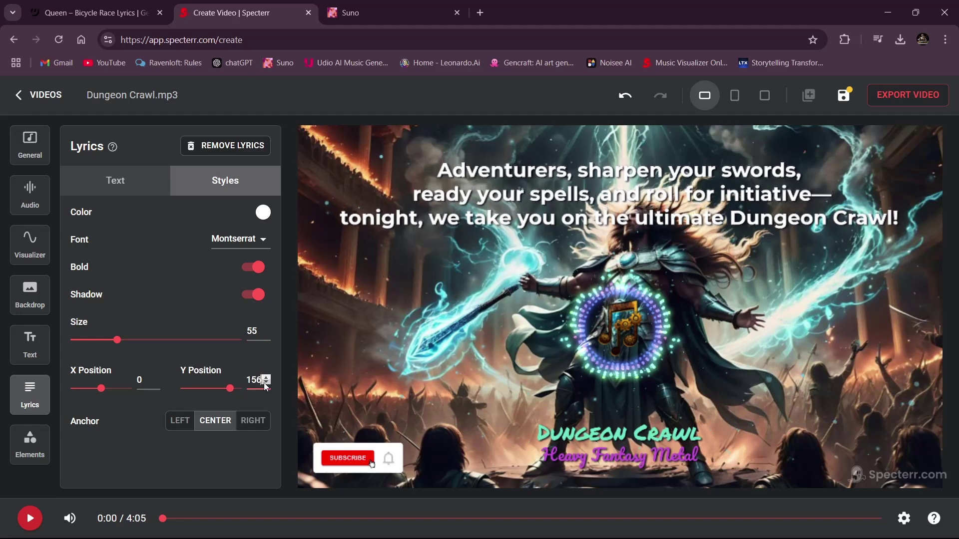
pyautogui.click(266, 383)
pyautogui.click(266, 383)
pyautogui.click(265, 383)
pyautogui.click(266, 383)
pyautogui.click(266, 383)
pyautogui.click(265, 383)
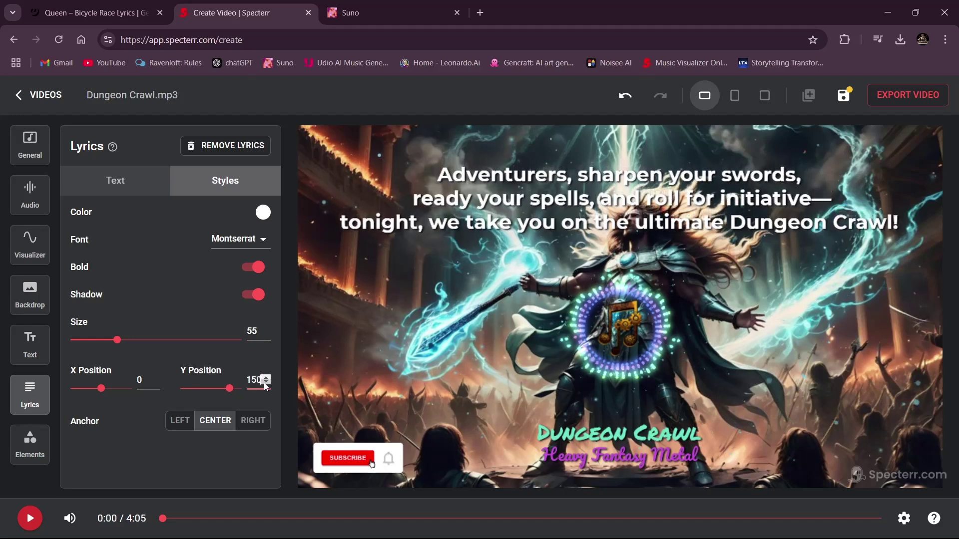
# Step: Set the lyrics font to Merriweather and the text color to bright green 18FB0F
pyautogui.click(246, 242)
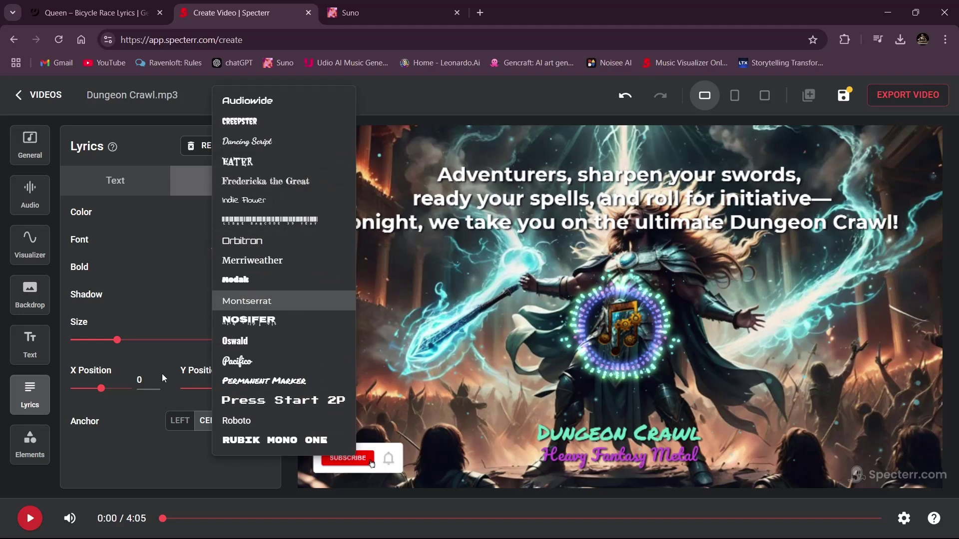
pyautogui.click(222, 261)
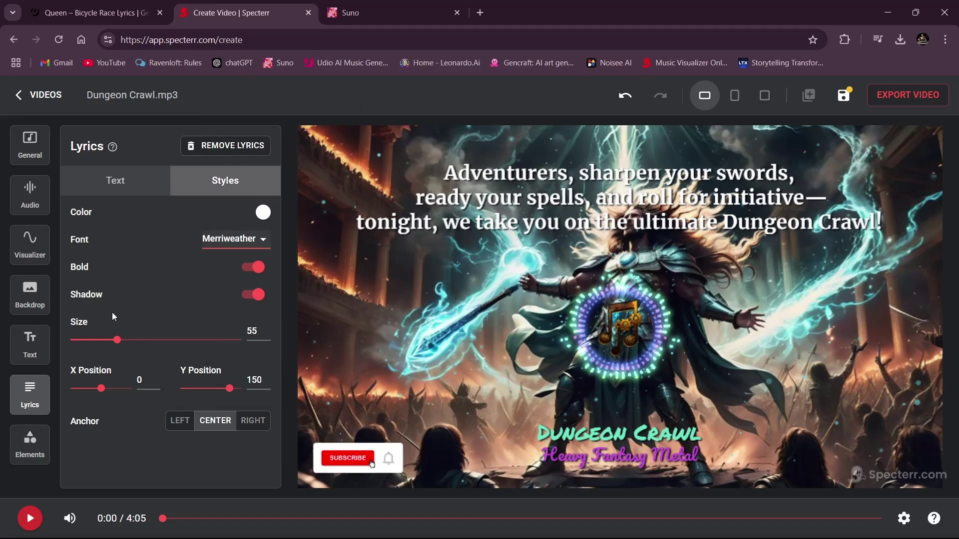
pyautogui.click(264, 215)
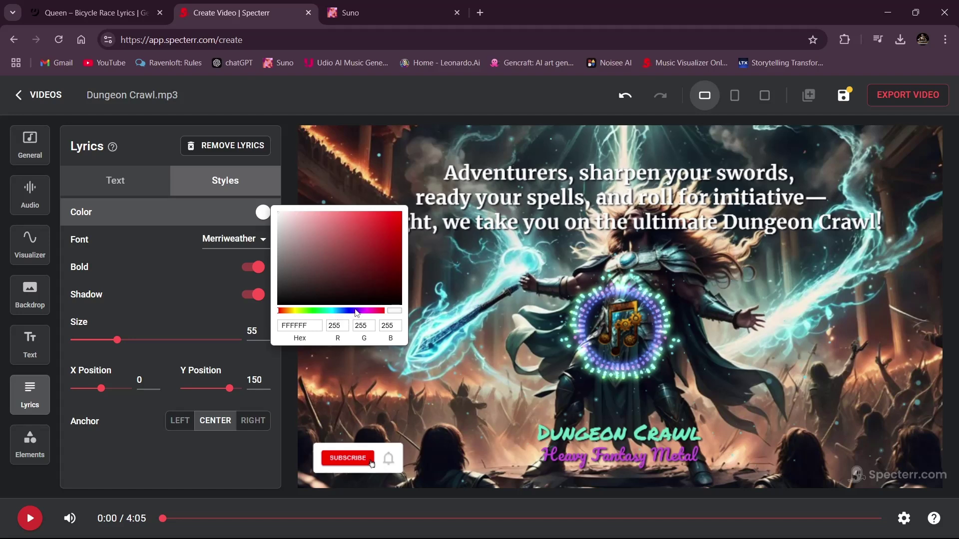
pyautogui.click(313, 310)
pyautogui.moveTo(347, 247); pyautogui.dragTo(328, 232)
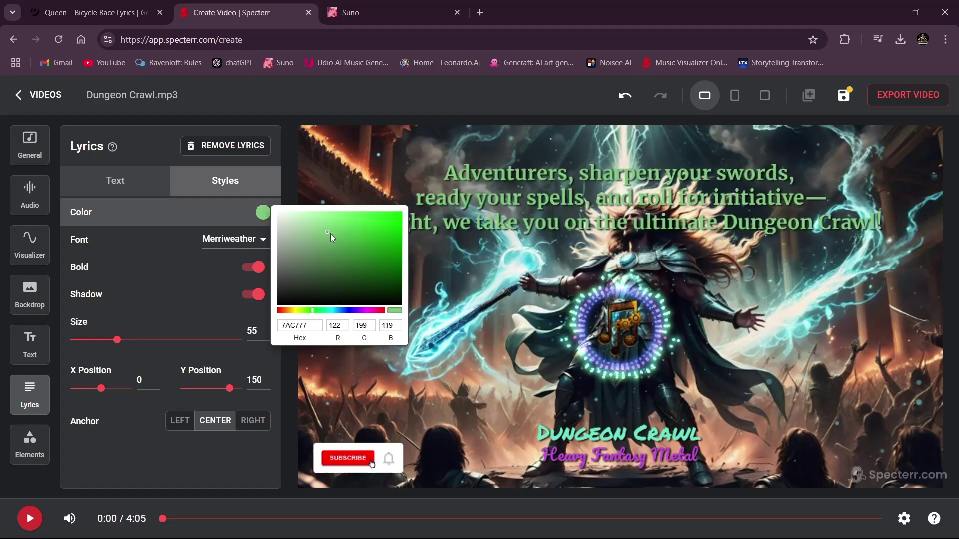
pyautogui.click(351, 229)
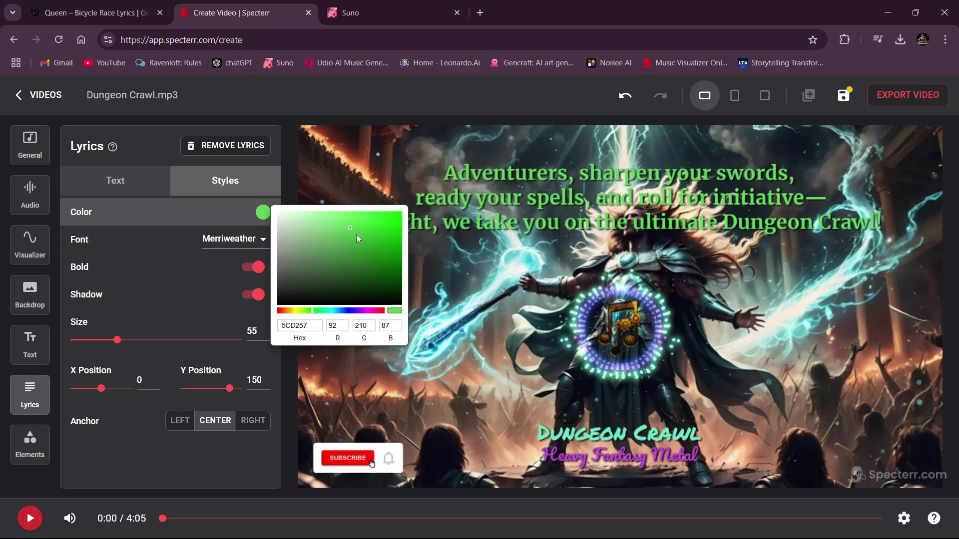
pyautogui.click(377, 229)
pyautogui.click(376, 216)
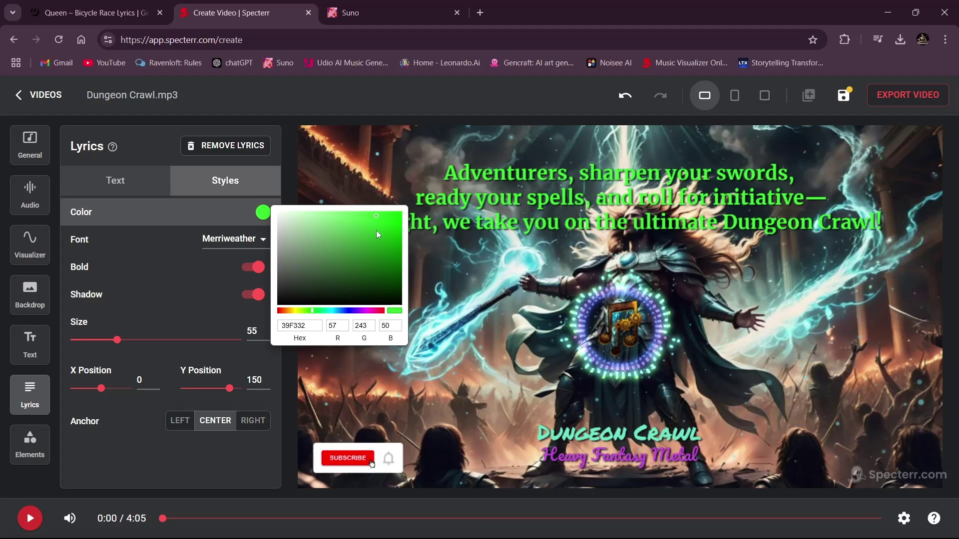
pyautogui.moveTo(390, 220); pyautogui.dragTo(395, 213)
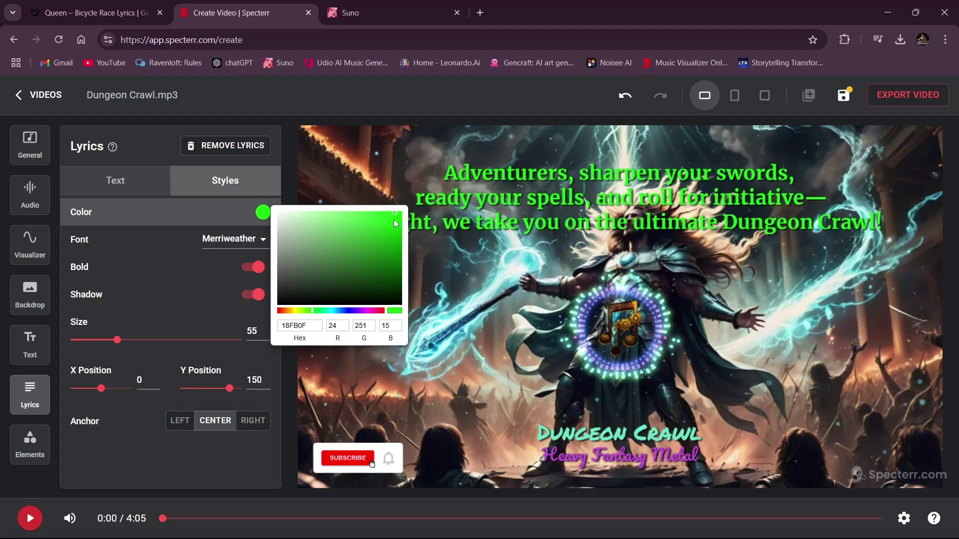
pyautogui.click(205, 303)
# Step: Change the lyrics font to Oswald and the text color to the softer green 49C144
pyautogui.click(230, 245)
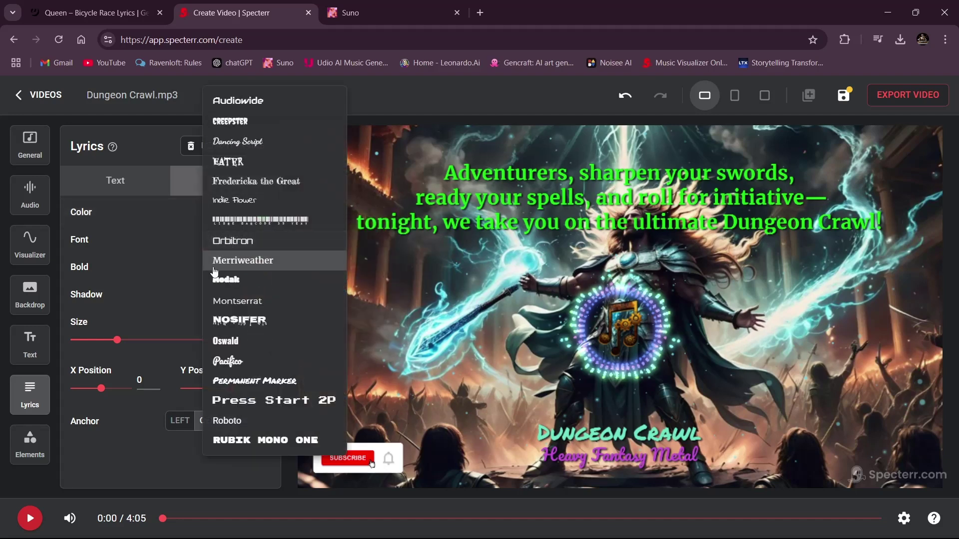
pyautogui.click(221, 342)
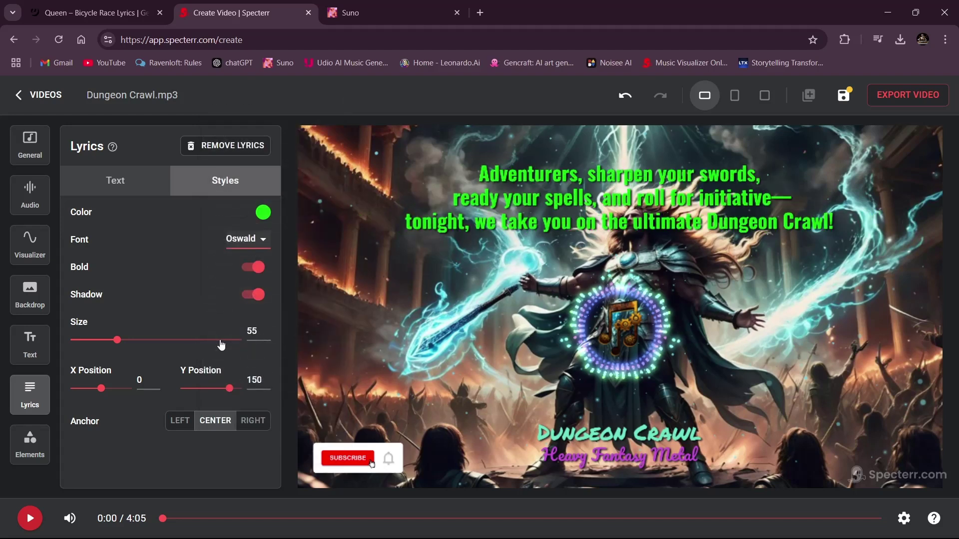
pyautogui.click(263, 212)
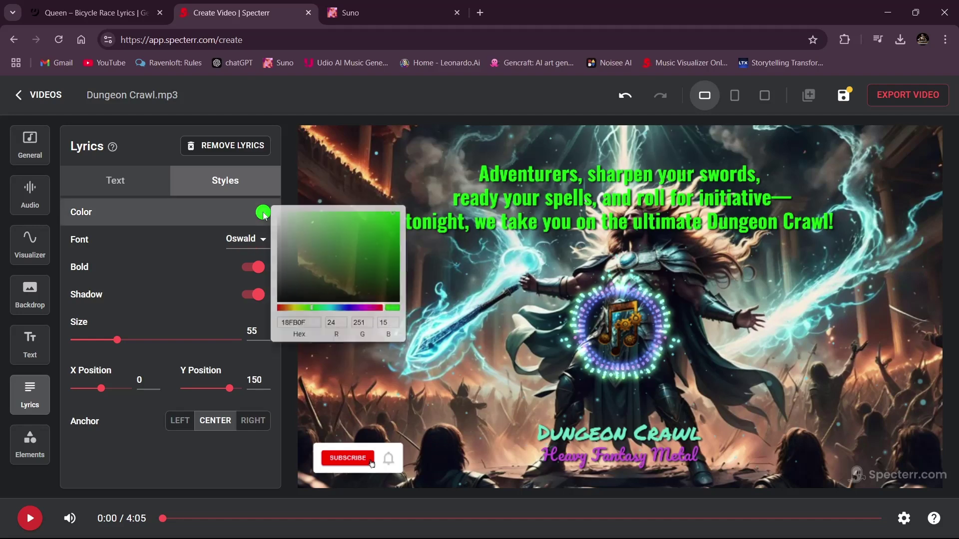
pyautogui.click(370, 229)
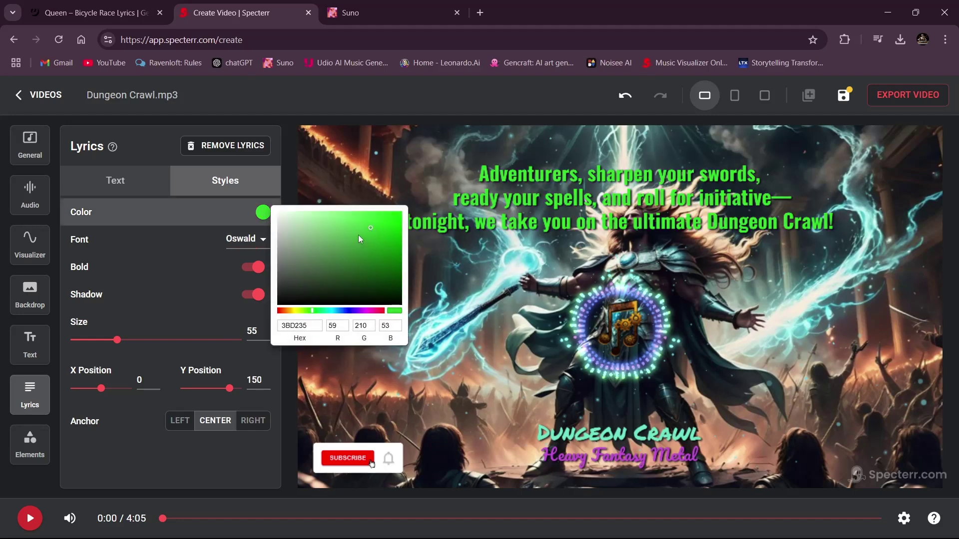
pyautogui.click(358, 235)
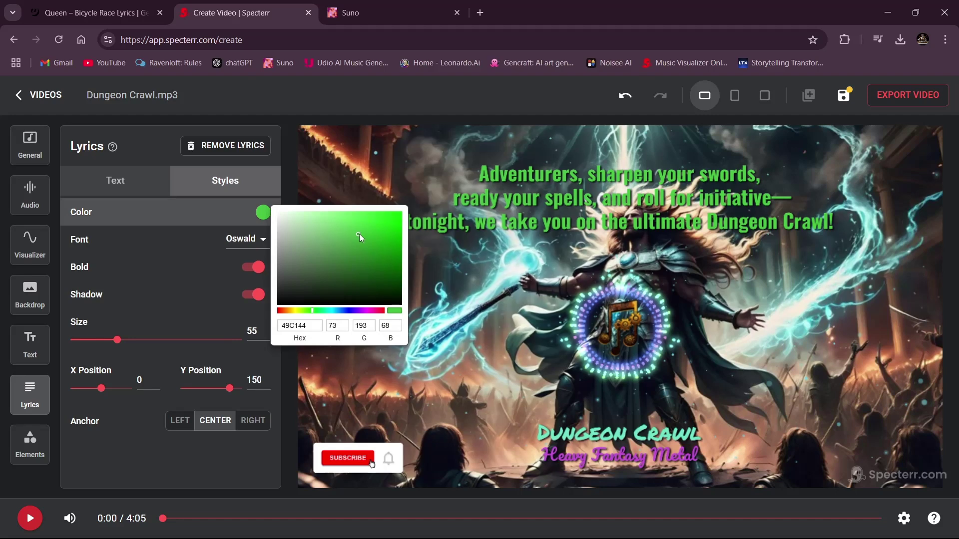
pyautogui.click(163, 267)
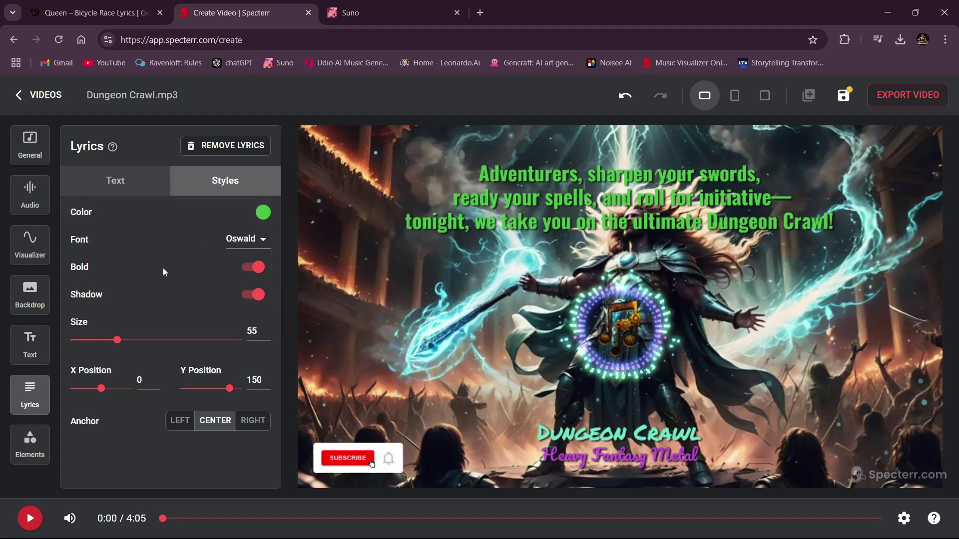
# Step: Play the song from the start and extend the first lyric block to end at about 0:11
pyautogui.click(118, 184)
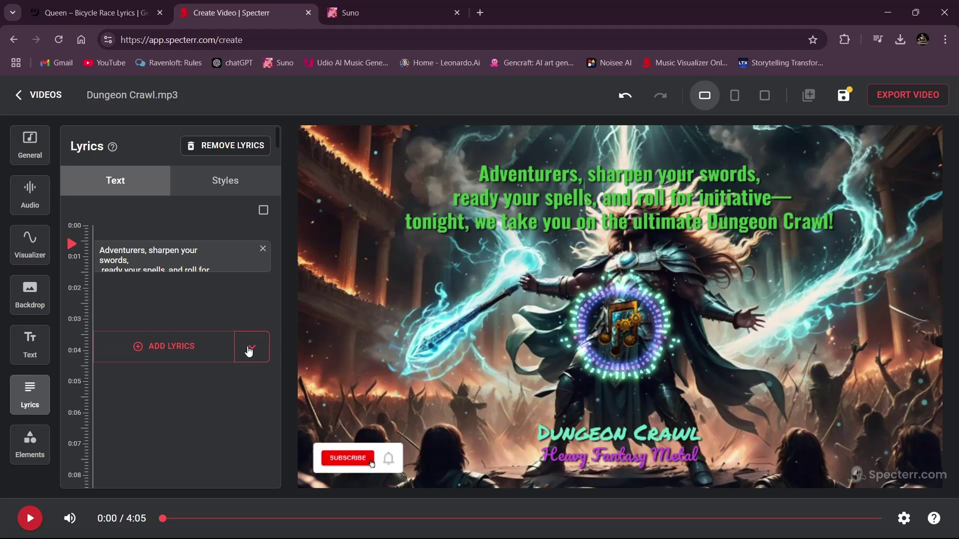
pyautogui.click(30, 518)
pyautogui.moveTo(133, 402)
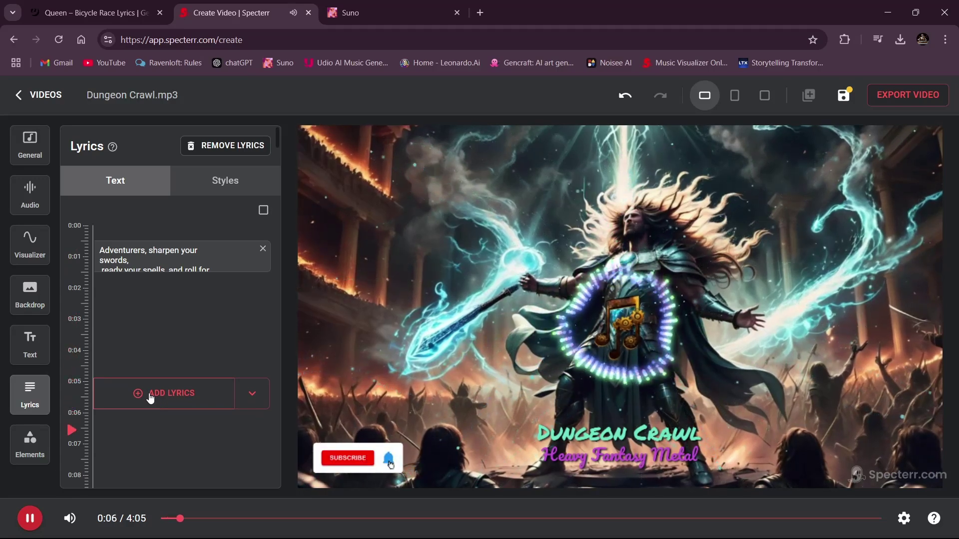
pyautogui.scroll(-1, 150, 398)
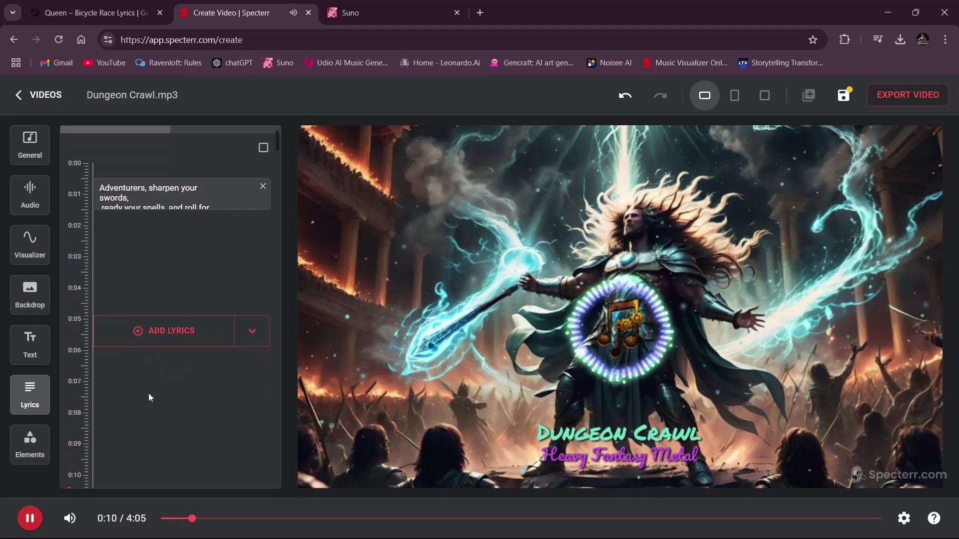
pyautogui.press('space')
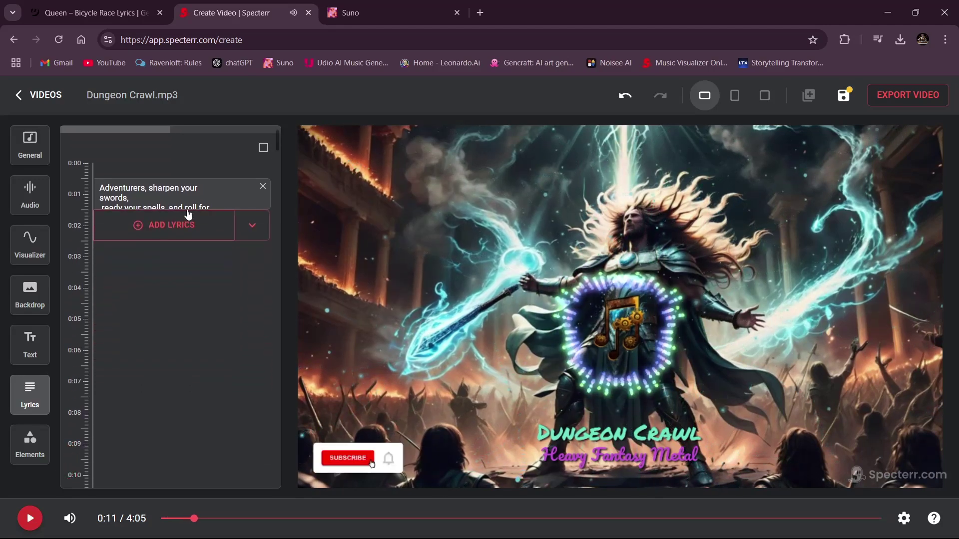
pyautogui.moveTo(188, 208); pyautogui.dragTo(136, 447)
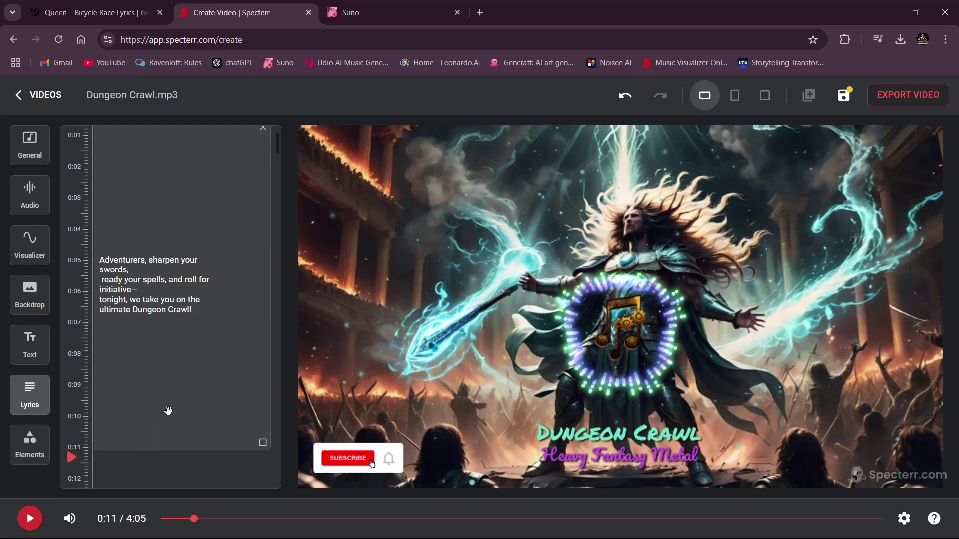
# Step: Replay the song from the beginning to check the timing of the first lyric block
pyautogui.scroll(3, 168, 408)
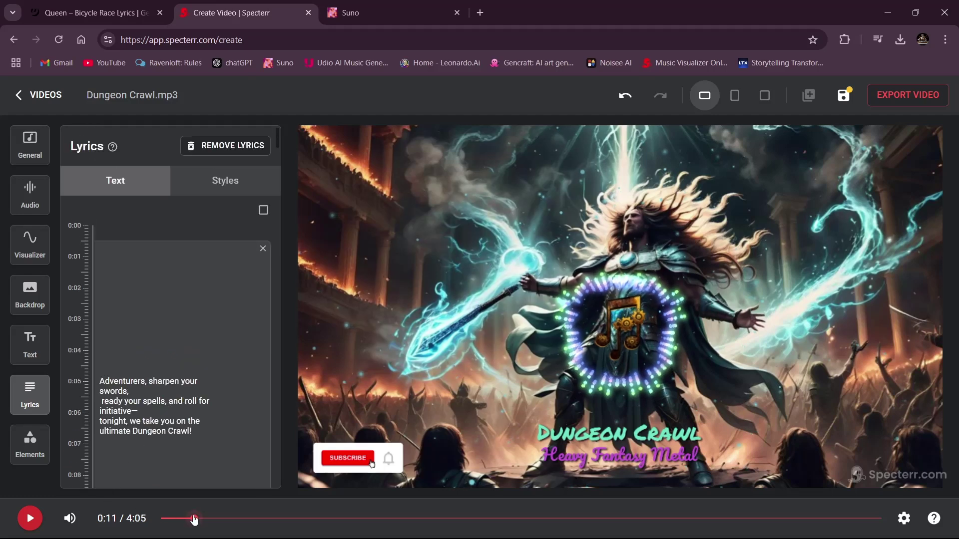
pyautogui.moveTo(195, 519); pyautogui.dragTo(118, 514)
pyautogui.click(26, 522)
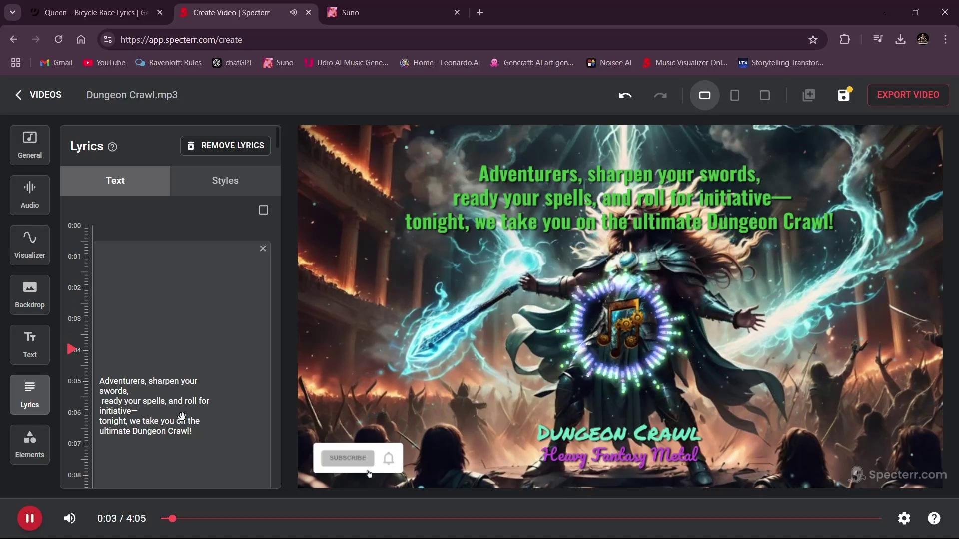
pyautogui.scroll(-4, 186, 350)
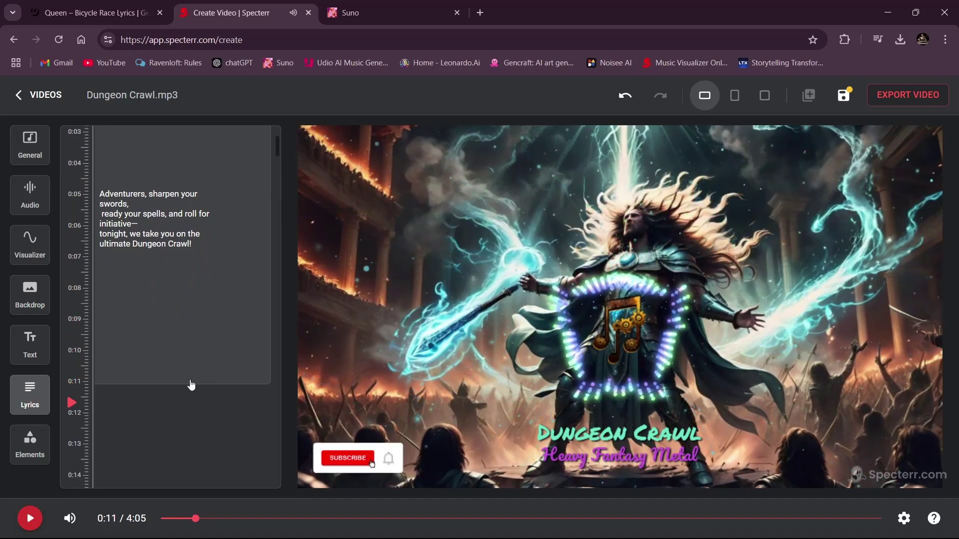
# Step: Switch to Suno and copy the first four chorus lines, from "Dungeon, dungeon, dungeon" to "I want to roll my d20"
pyautogui.click(363, 18)
pyautogui.scroll(-3, 186, 243)
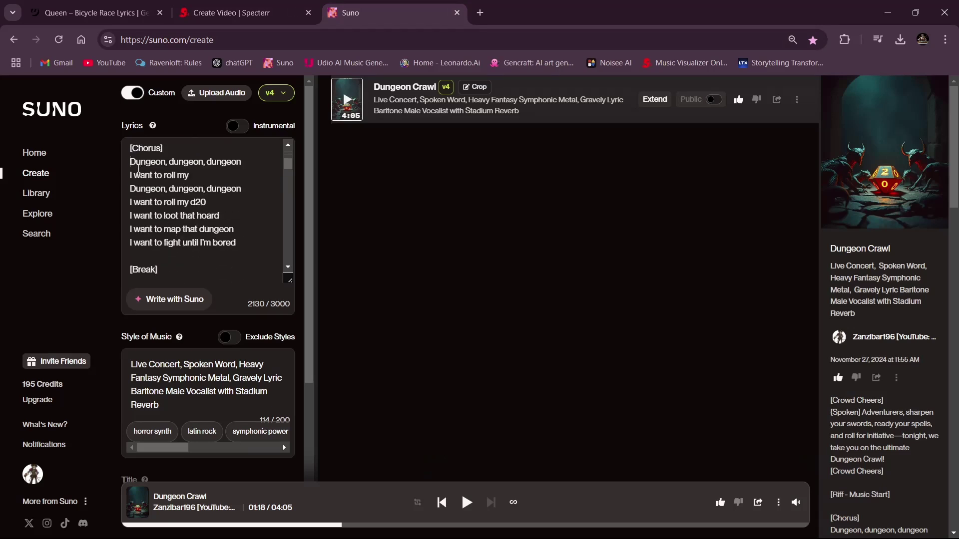
pyautogui.hotkey('shift', 'Down')
pyautogui.hotkey('shift', 'Down')
pyautogui.hotkey('shift', 'Down')
pyautogui.hotkey('shift', 'Down')
pyautogui.hotkey('ctrl', 'c')
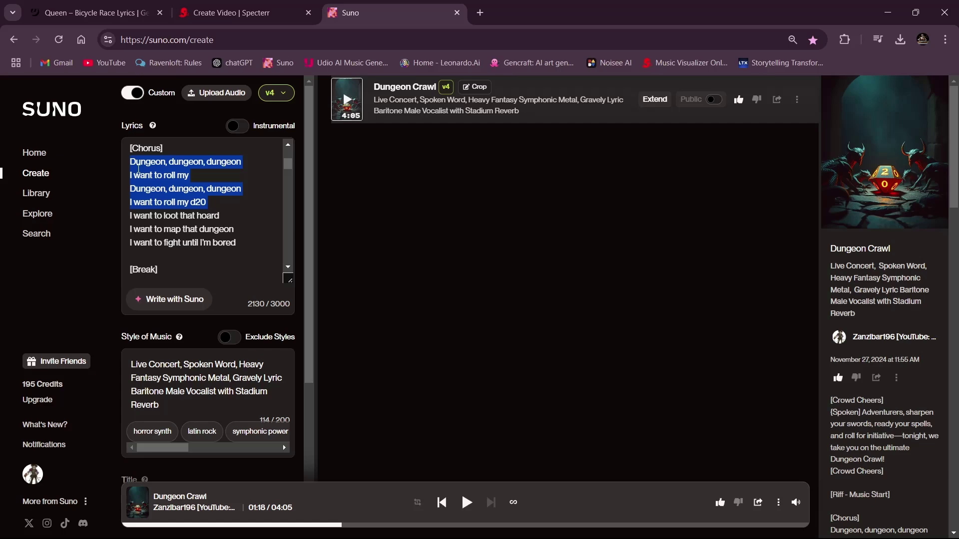
# Step: Back in Specterr, play on to the chorus and add a lyric block at about 0:25 with the copied lines, without the trailing blank line
pyautogui.click(215, 10)
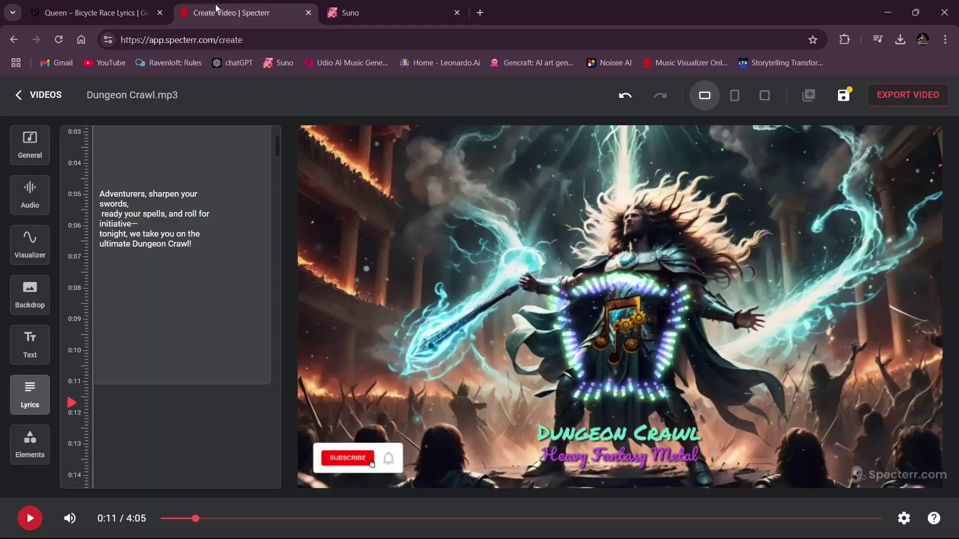
pyautogui.click(30, 519)
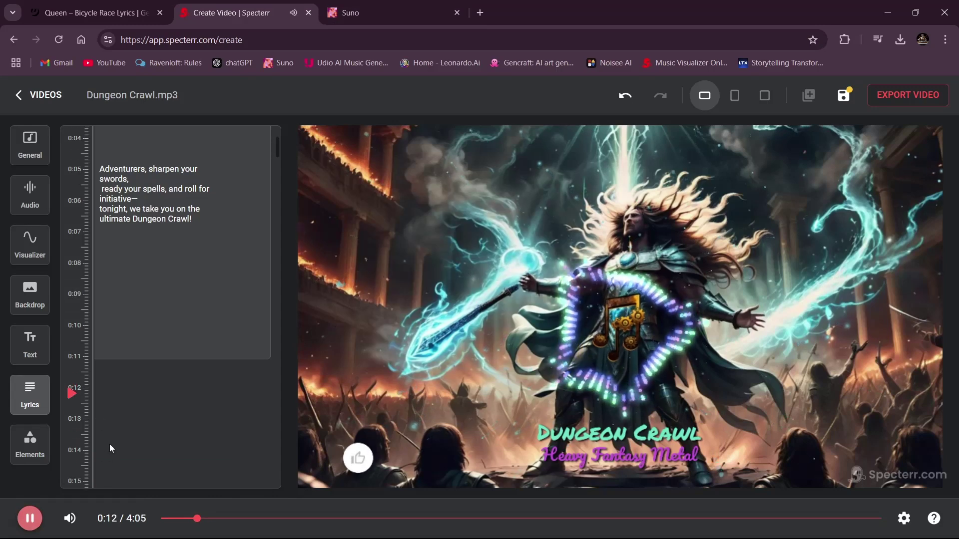
pyautogui.moveTo(168, 321)
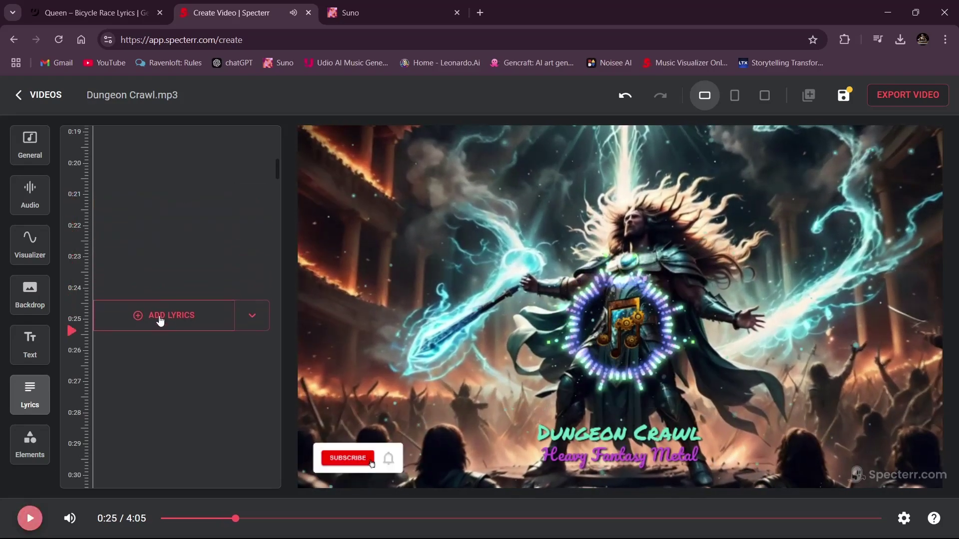
pyautogui.press('space')
pyautogui.click(158, 325)
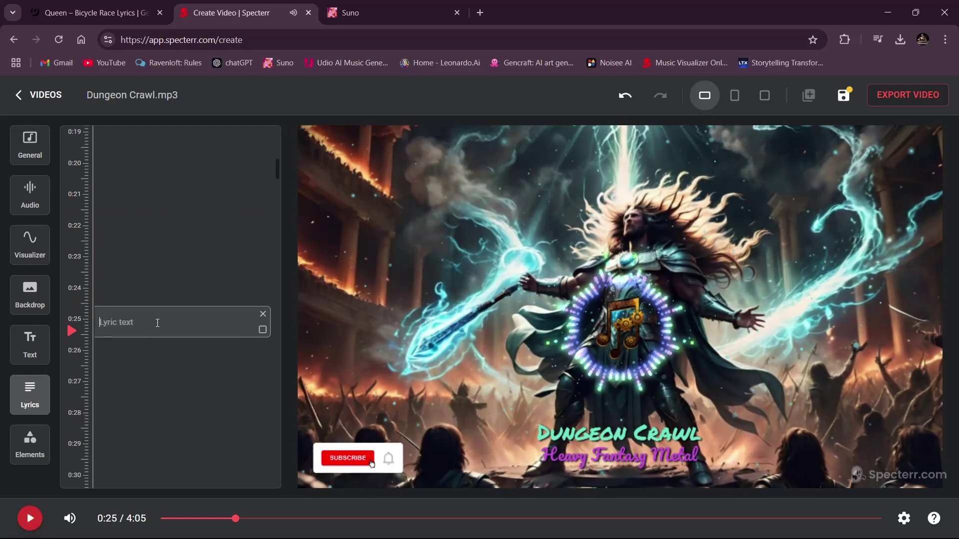
pyautogui.hotkey('ctrl', 'v')
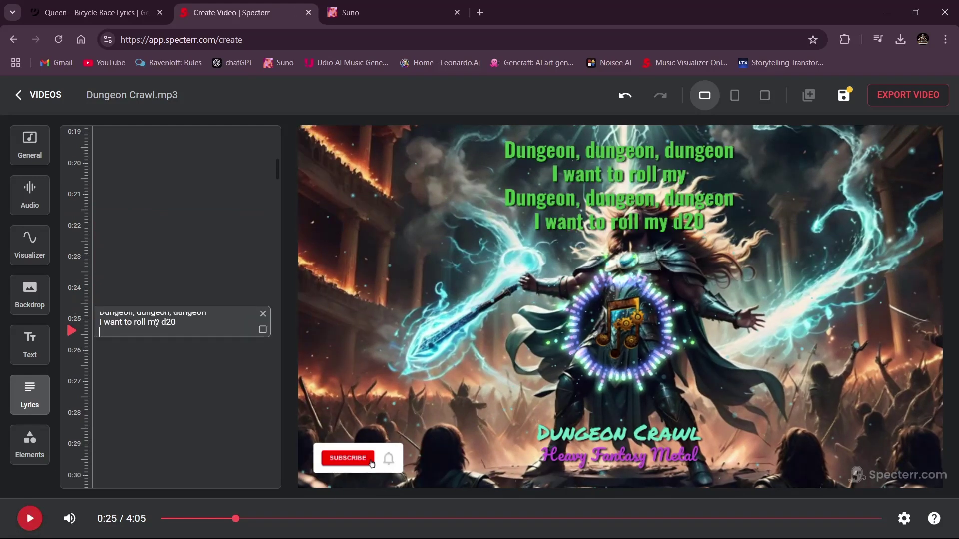
pyautogui.press('BackSpace')
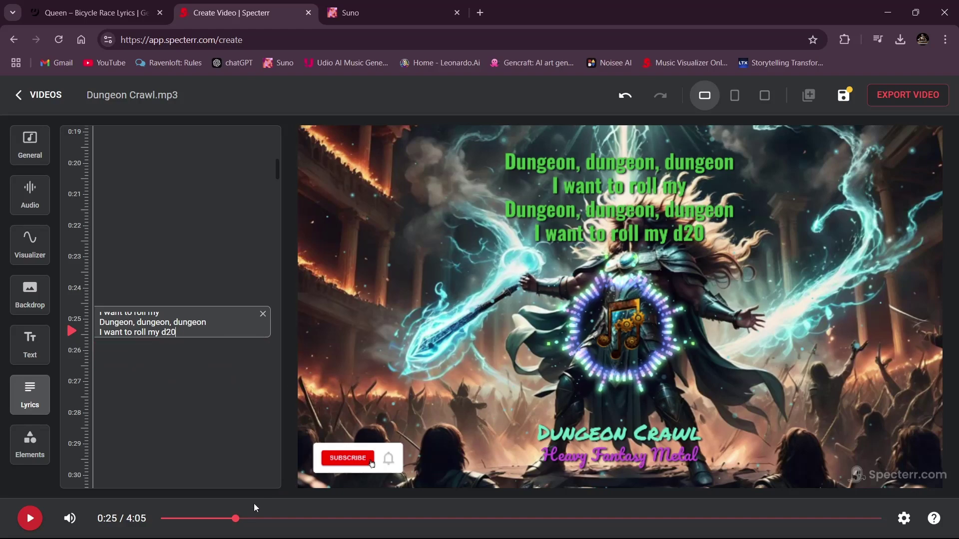
# Step: Play the song from about 0:20 and extend the "Dungeon, dungeon, dungeon" lyric block to end at about 0:35
pyautogui.click(220, 519)
pyautogui.click(38, 525)
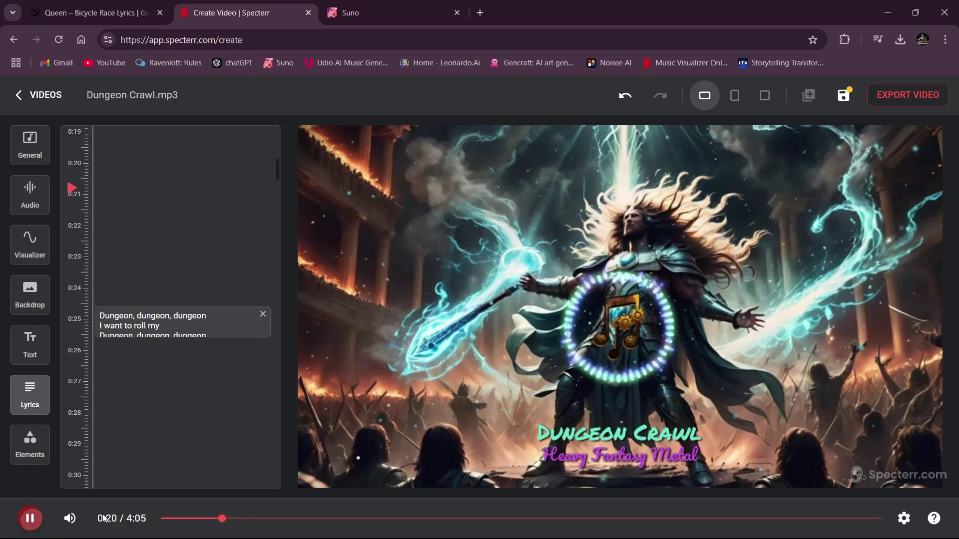
pyautogui.moveTo(175, 482)
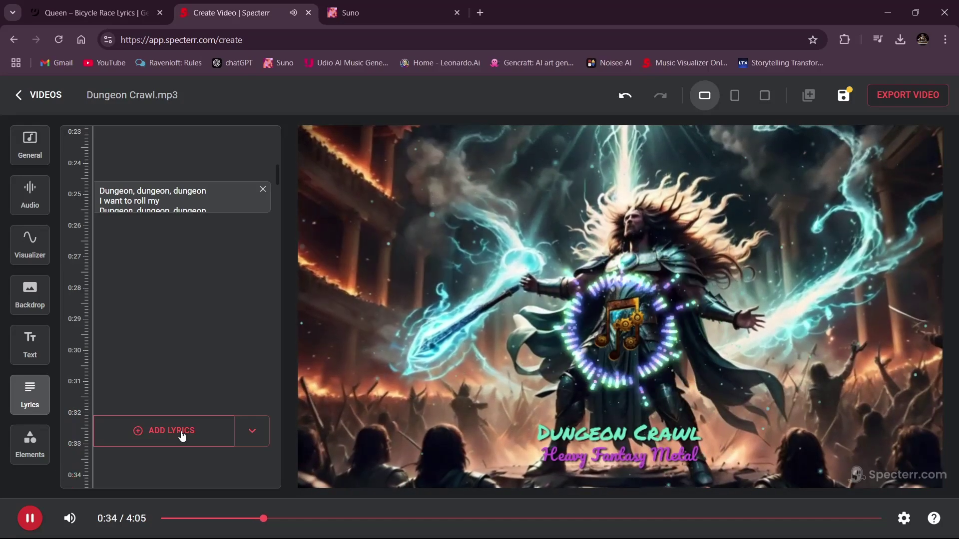
pyautogui.press('space')
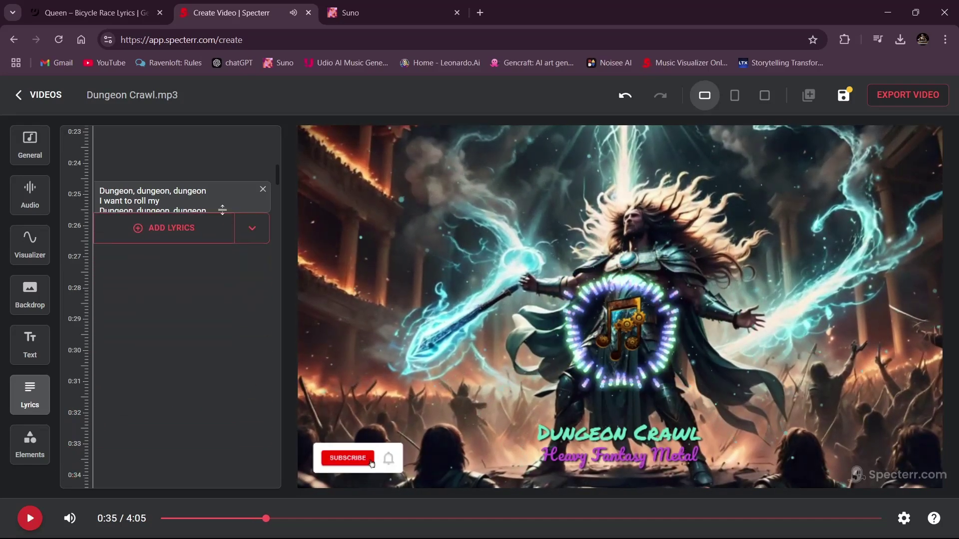
pyautogui.moveTo(221, 211); pyautogui.dragTo(160, 398)
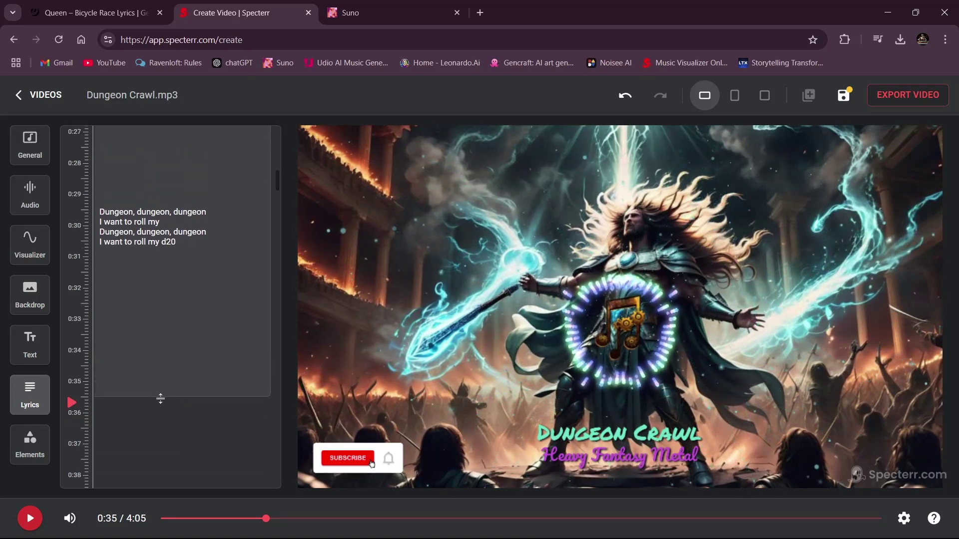
# Step: Switch to Suno and copy the last three chorus lines, from "I want to loot that hoard" to "I want to fight until I'm bored"
pyautogui.click(350, 13)
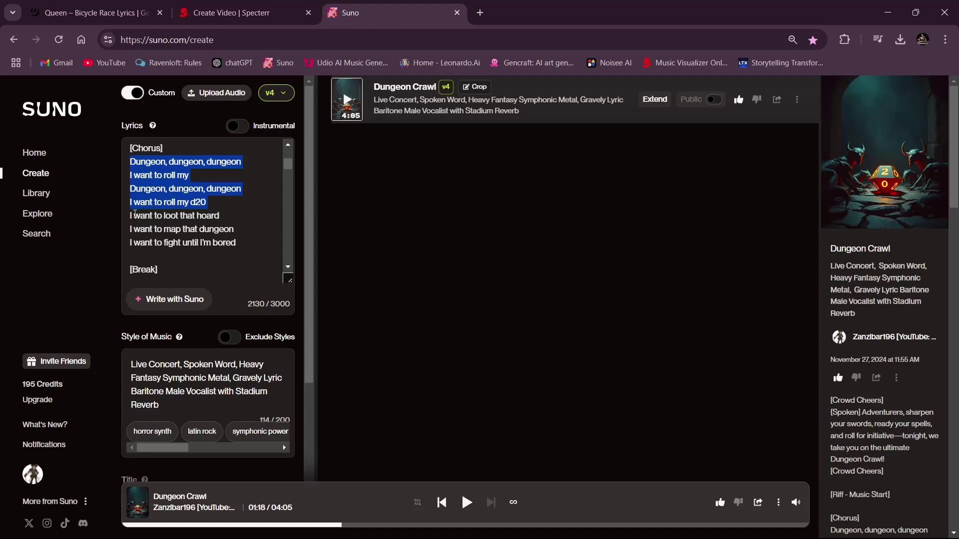
pyautogui.click(135, 214)
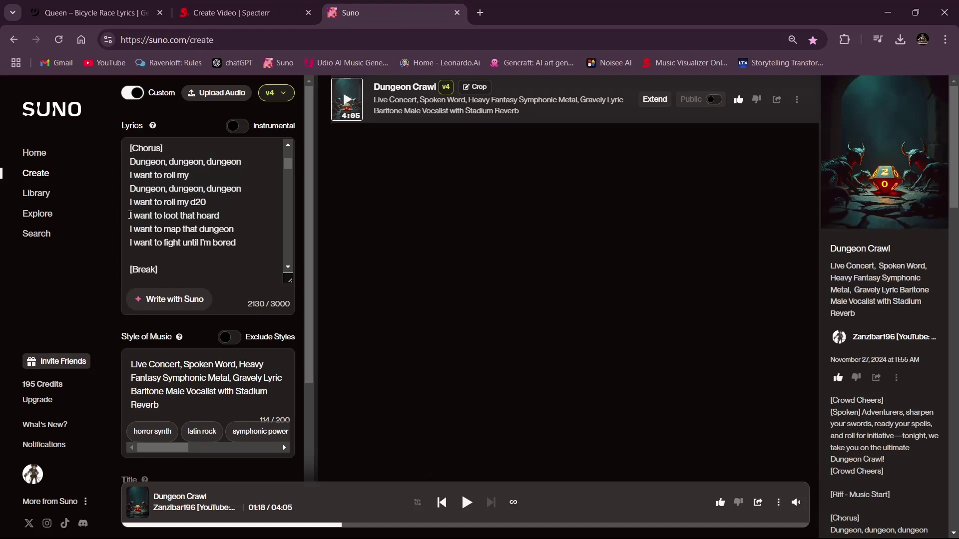
pyautogui.hotkey('shift', 'Down')
pyautogui.hotkey('shift', 'Down')
pyautogui.hotkey('shift', 'Down')
pyautogui.hotkey('ctrl', 'c')
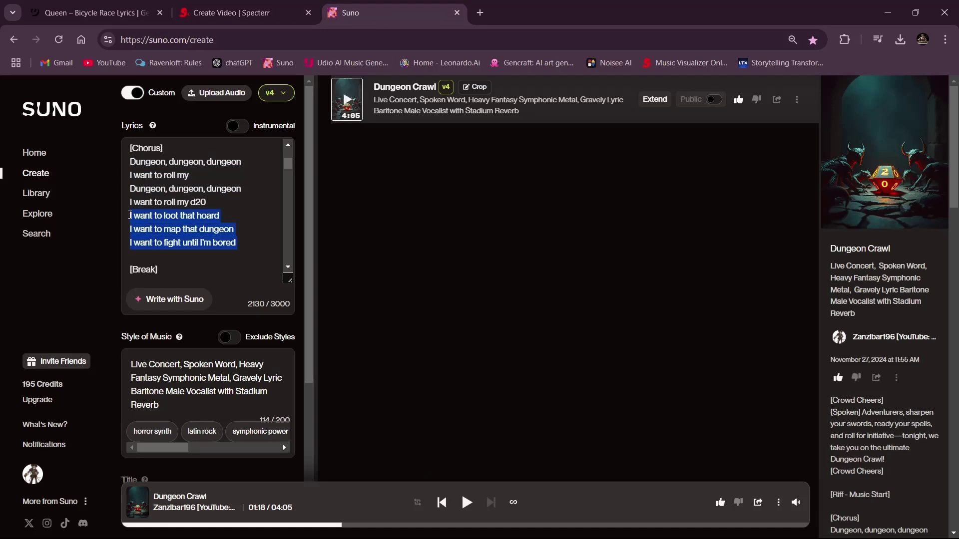
# Step: In Specterr, paste the copied lines into a new lyric block right after the d20 block, remove the trailing blank line, and slightly shorten the d20 block
pyautogui.click(230, 12)
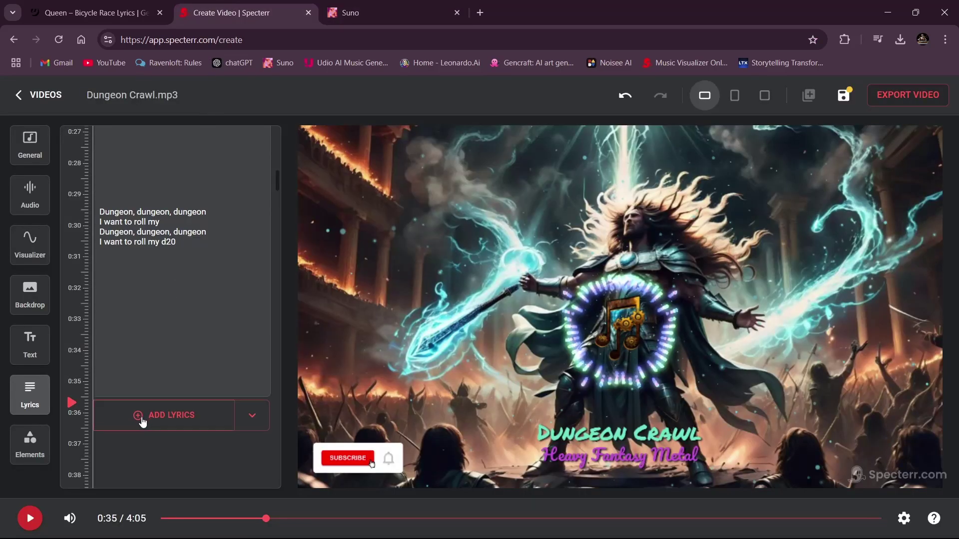
pyautogui.click(143, 423)
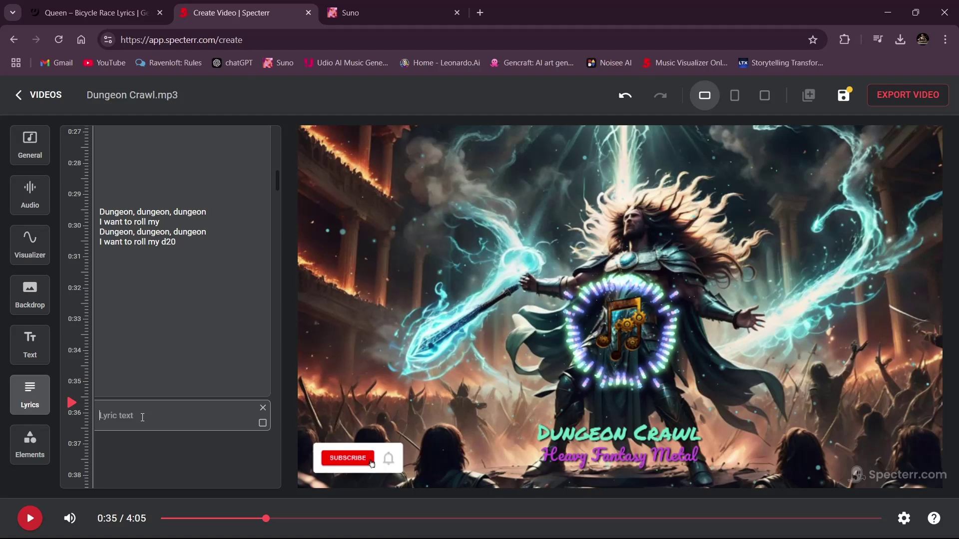
pyautogui.hotkey('ctrl', 'v')
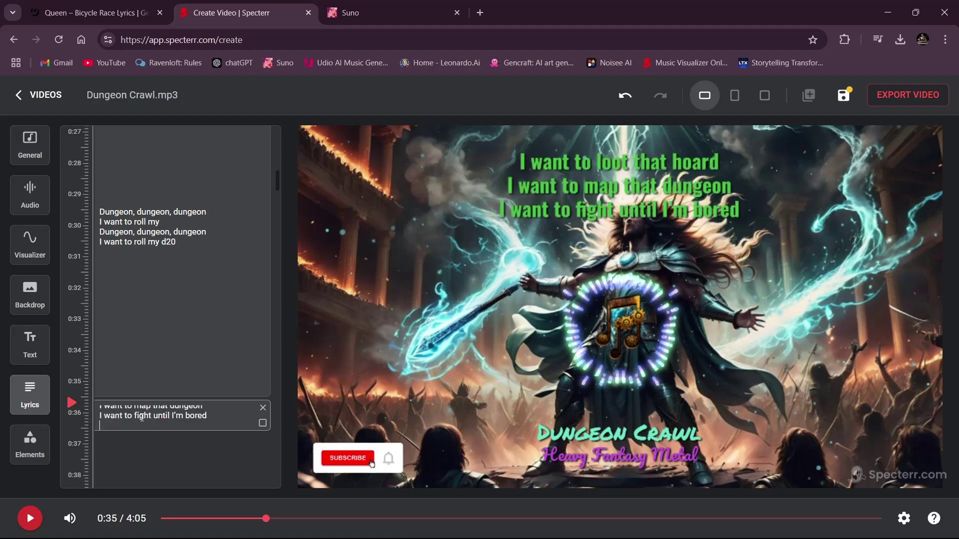
pyautogui.press('BackSpace')
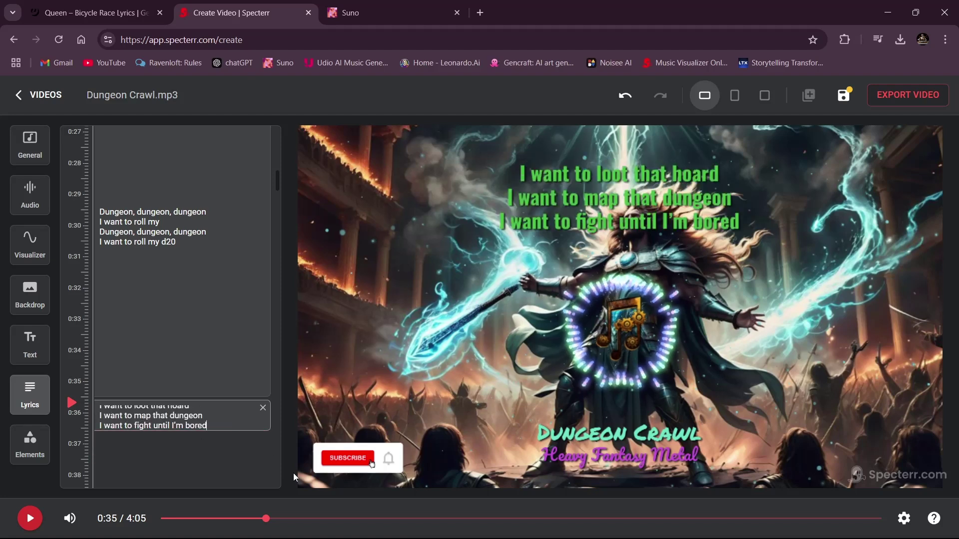
pyautogui.click(213, 394)
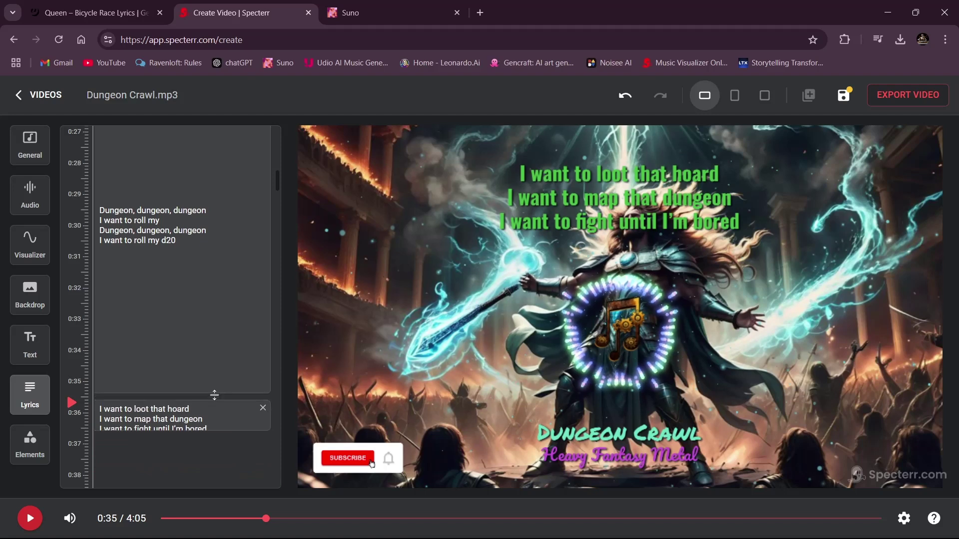
# Step: Play the song from about 0:30 and extend the "I want to loot that hoard" lyric block to end between 0:43 and 0:44
pyautogui.click(252, 520)
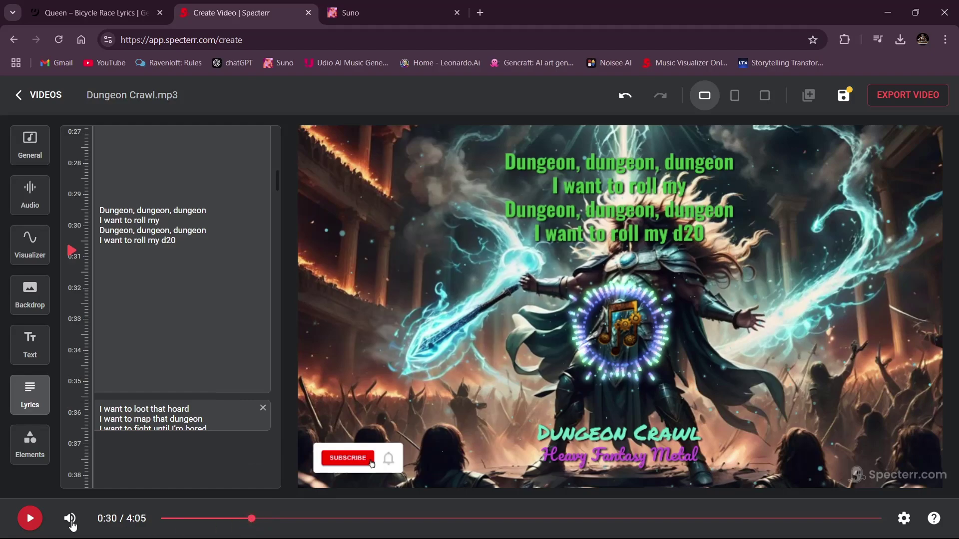
pyautogui.press('space')
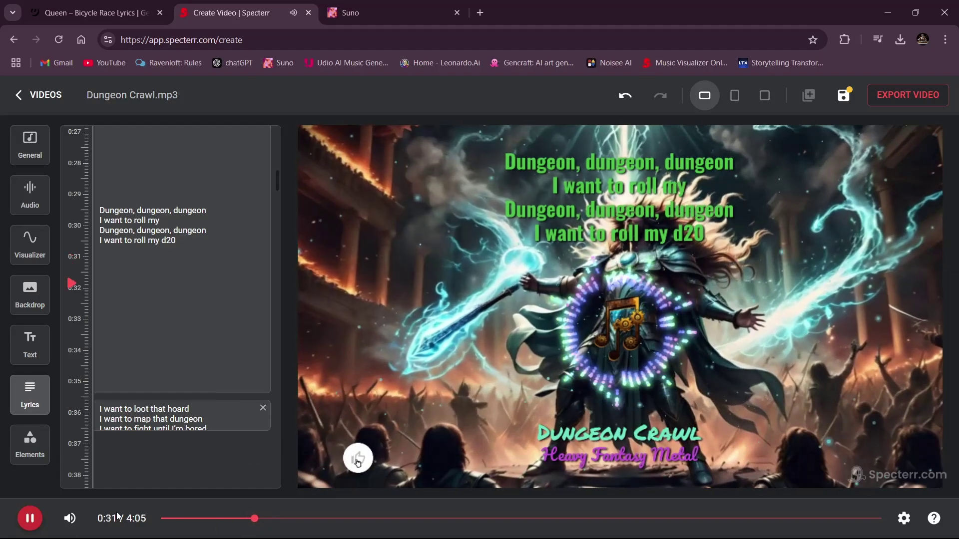
pyautogui.moveTo(132, 489)
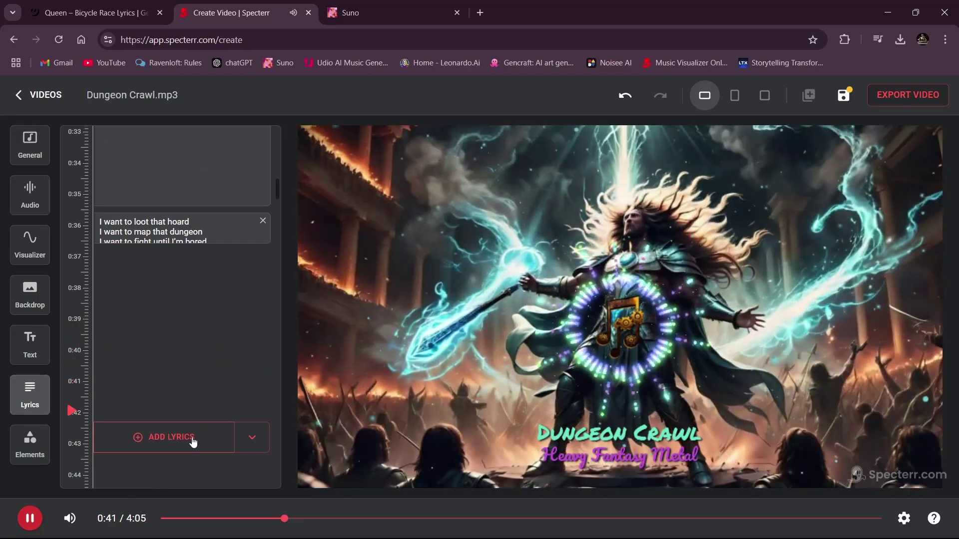
pyautogui.press('space')
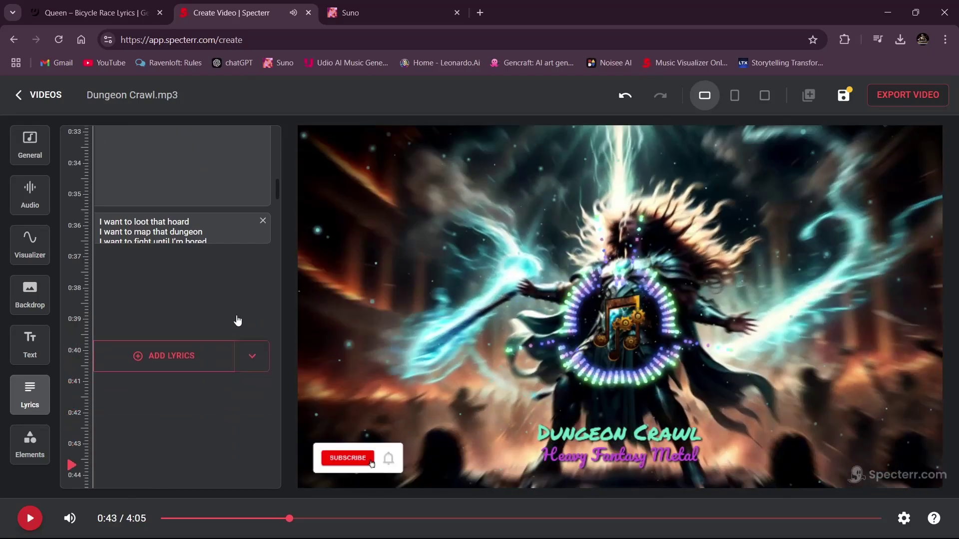
pyautogui.moveTo(229, 244); pyautogui.dragTo(213, 459)
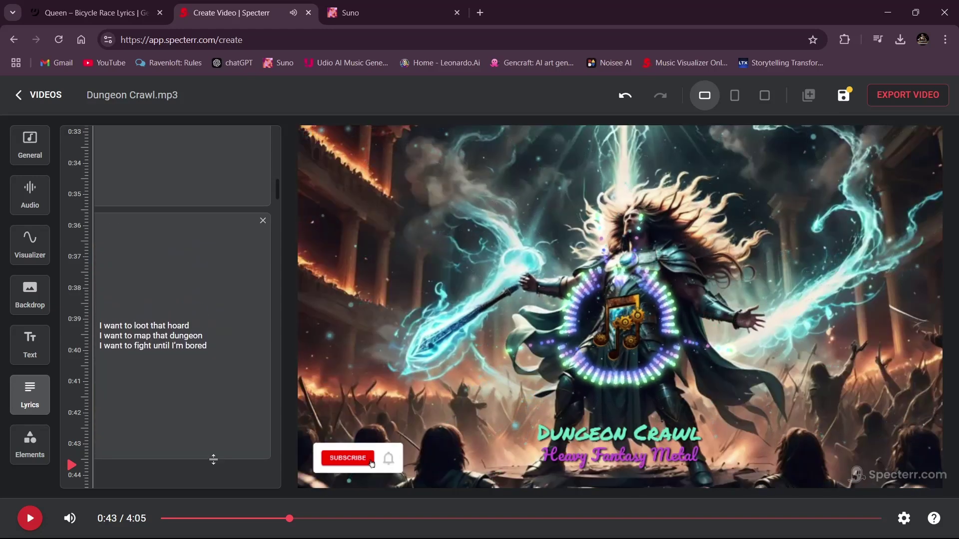
# Step: Replay the song from about 0:41 to check where the "I want to loot that hoard" lyrics end
pyautogui.click(282, 520)
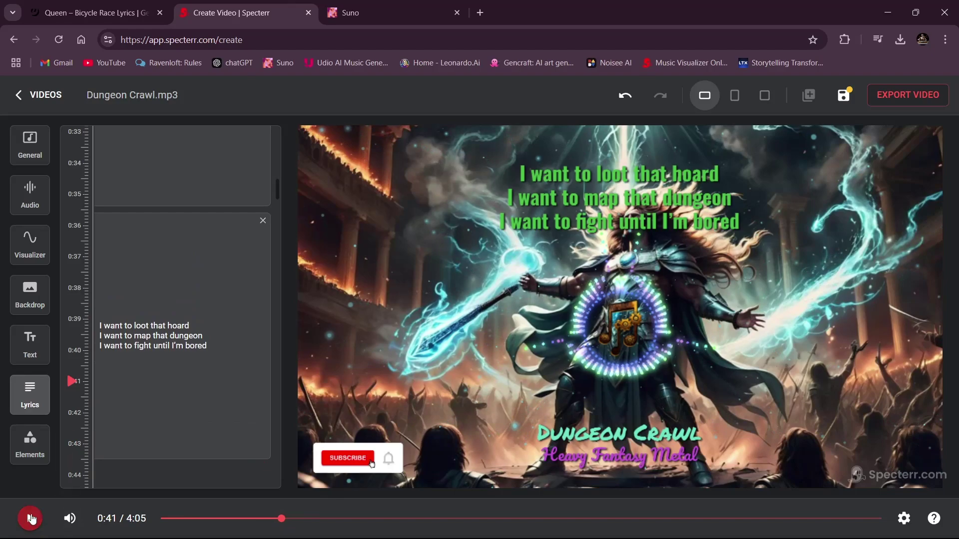
pyautogui.click(30, 518)
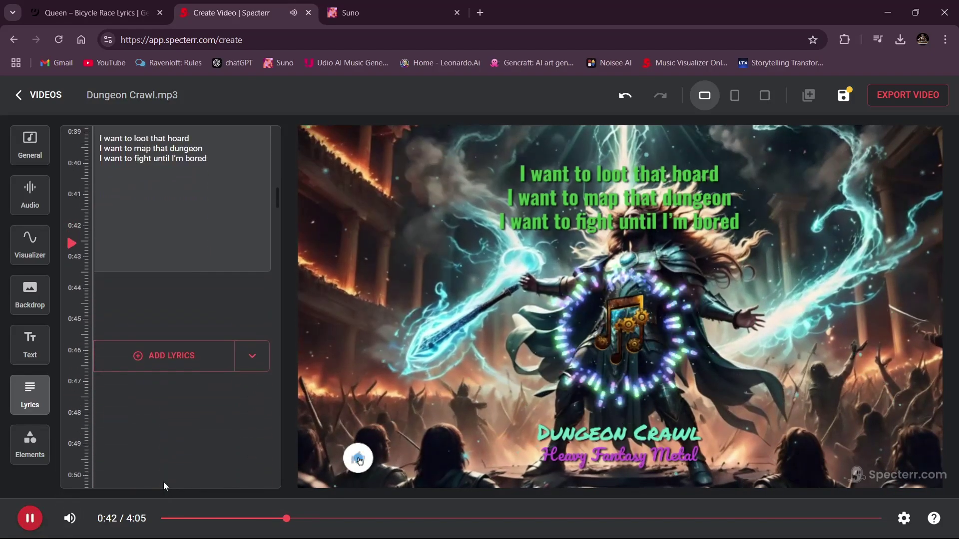
pyautogui.press('space')
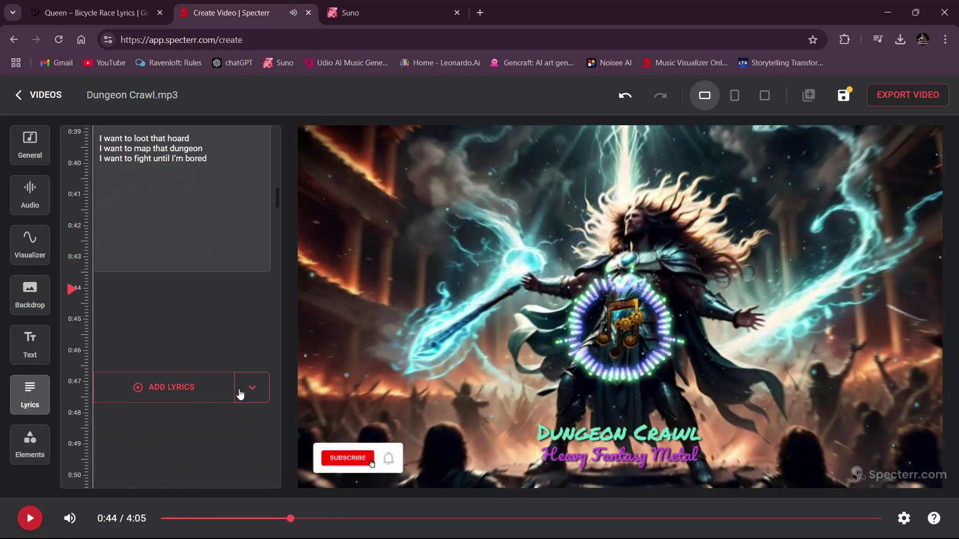